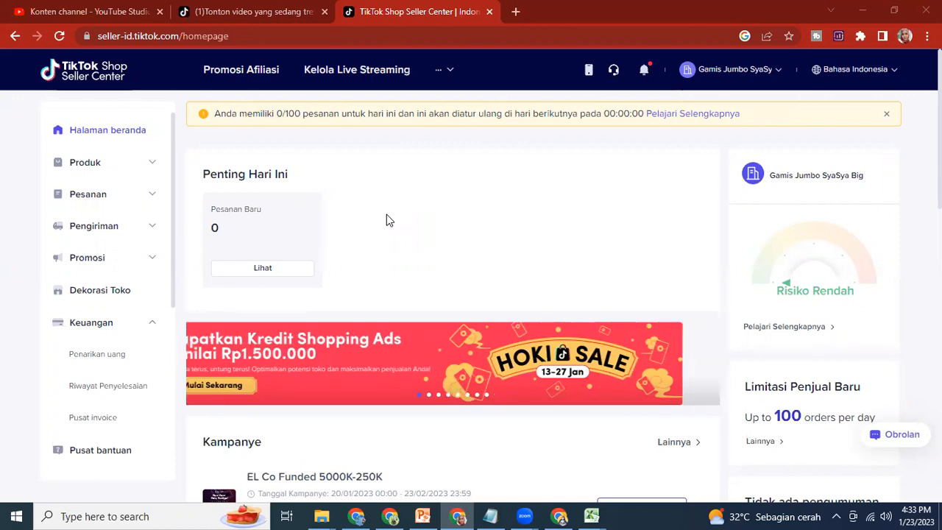
# Step: Mute the computer's sound
pyautogui.click(886, 515)
pyautogui.click(717, 484)
pyautogui.click(745, 483)
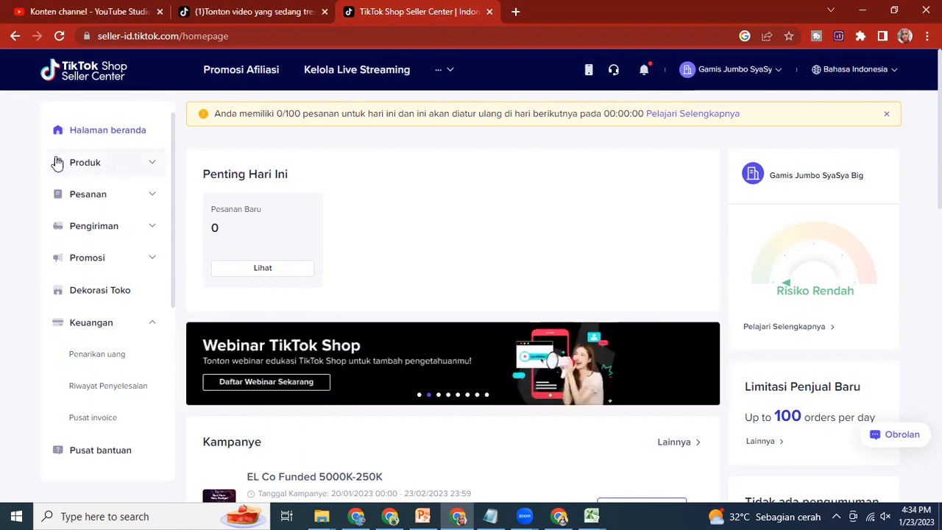
# Step: Start adding a new product in the shop and activate its product name field
pyautogui.click(145, 166)
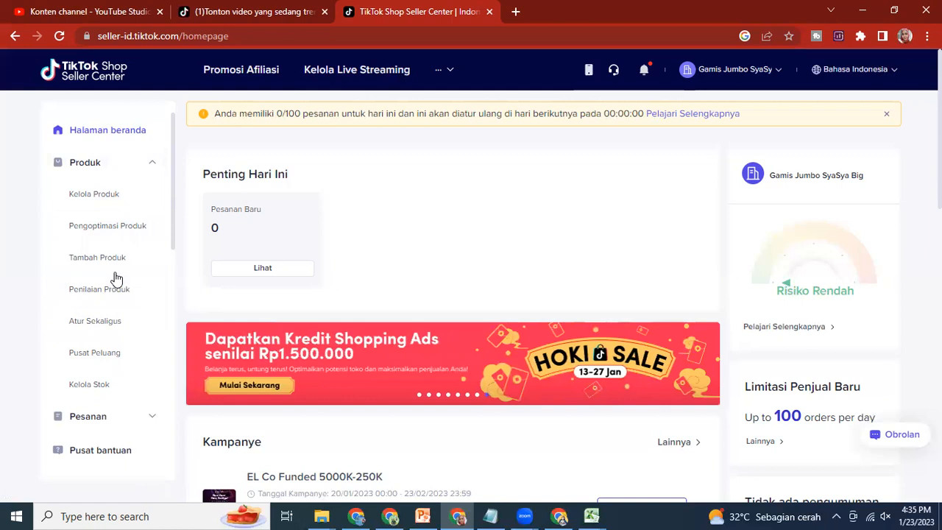
pyautogui.click(97, 258)
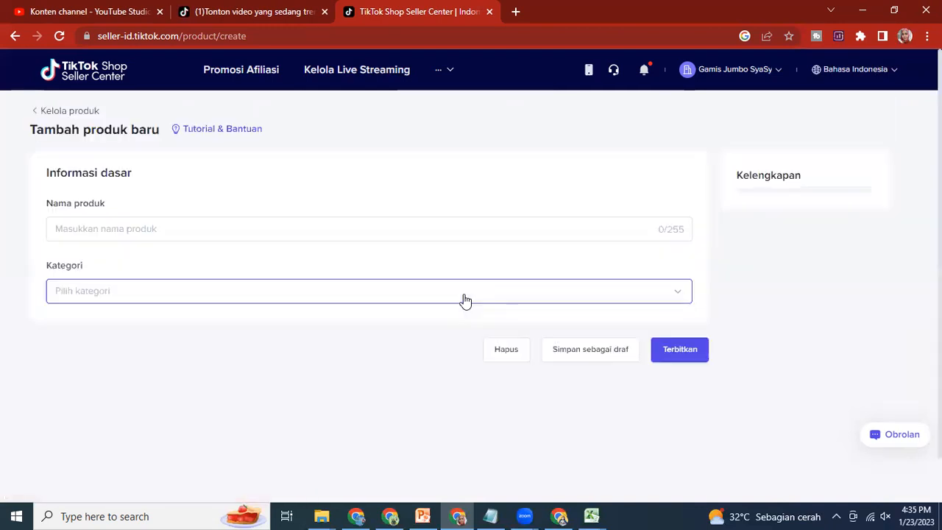
pyautogui.click(96, 268)
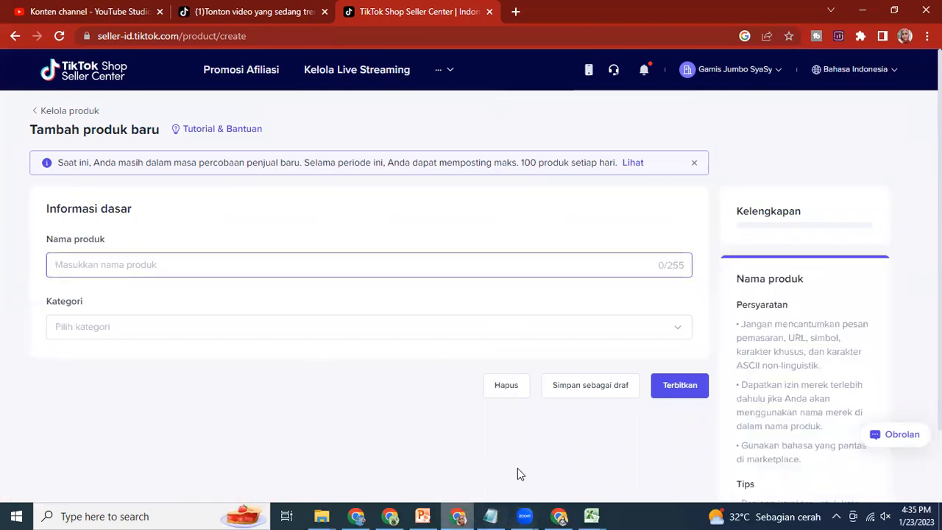
# Step: Switch to the Notepad research notes and copy "Gamis Jumbo Wanita" from the example product description
pyautogui.click(490, 515)
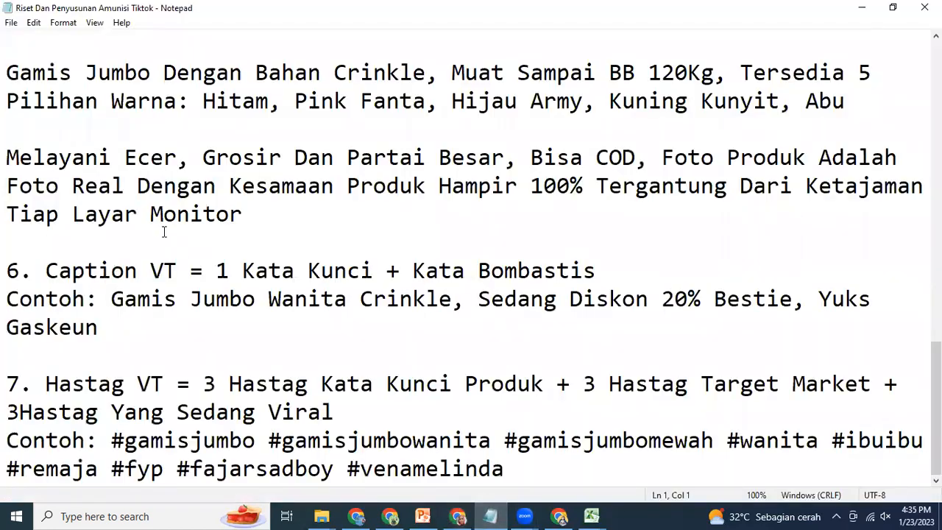
pyautogui.scroll(2, 109, 295)
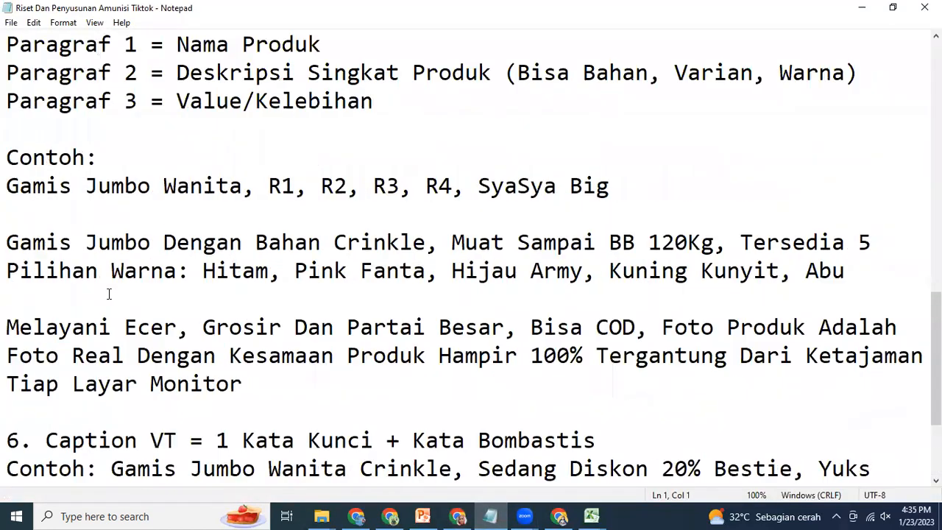
pyautogui.scroll(2, 109, 294)
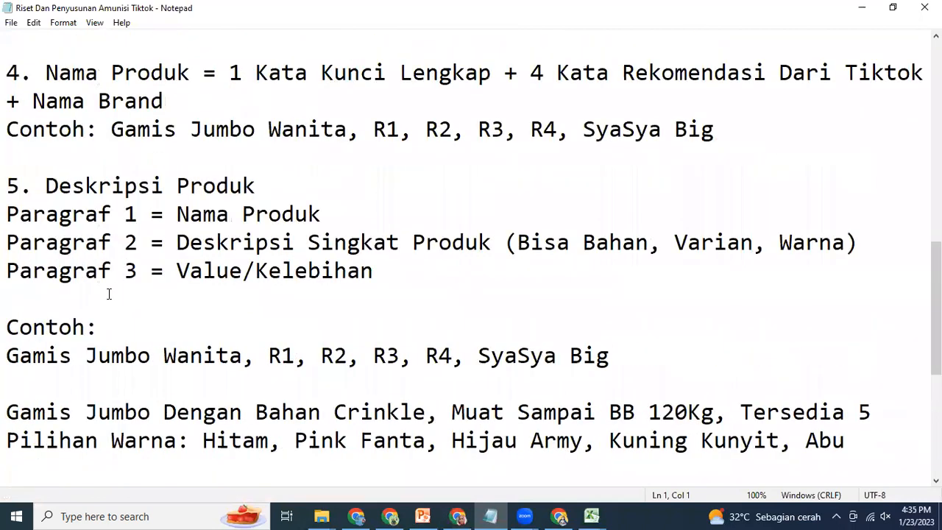
pyautogui.scroll(-1, 108, 294)
pyautogui.moveTo(9, 333); pyautogui.dragTo(355, 321)
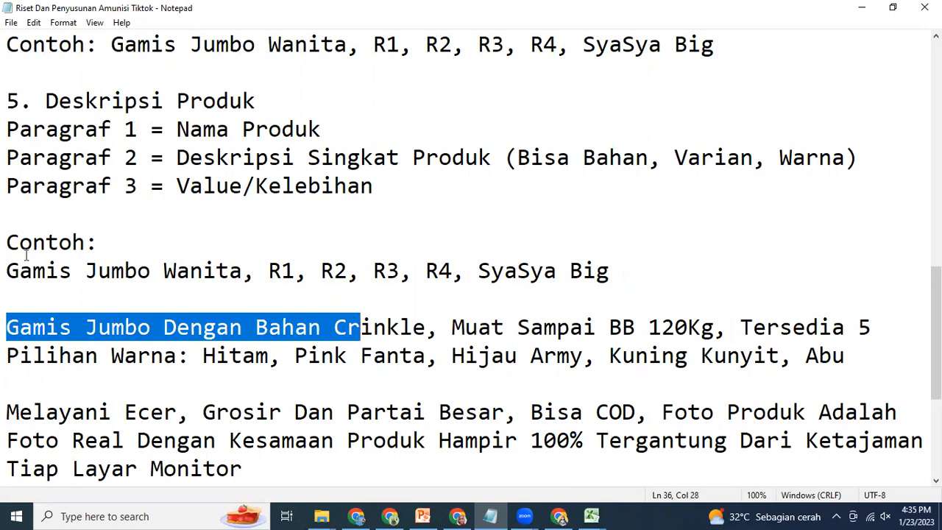
pyautogui.moveTo(9, 271); pyautogui.dragTo(215, 269)
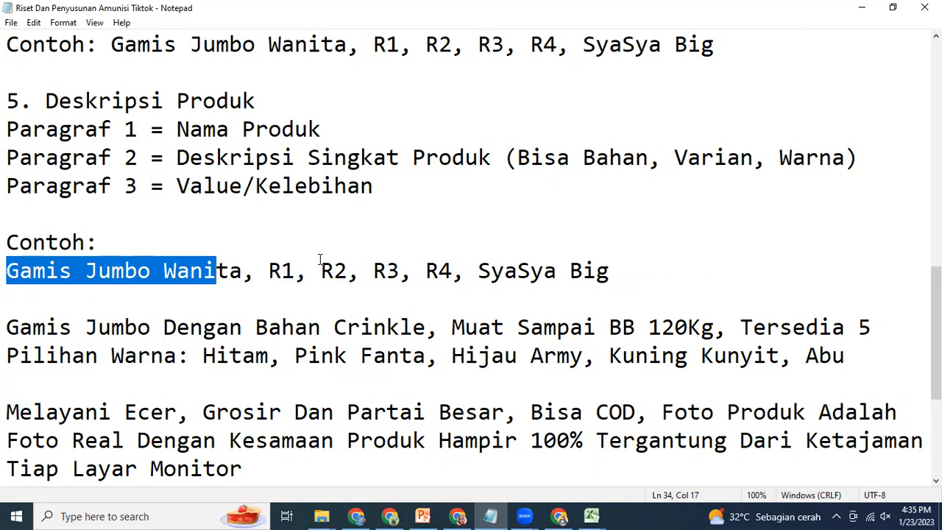
pyautogui.moveTo(12, 274); pyautogui.dragTo(244, 274)
pyautogui.rightClick(195, 272)
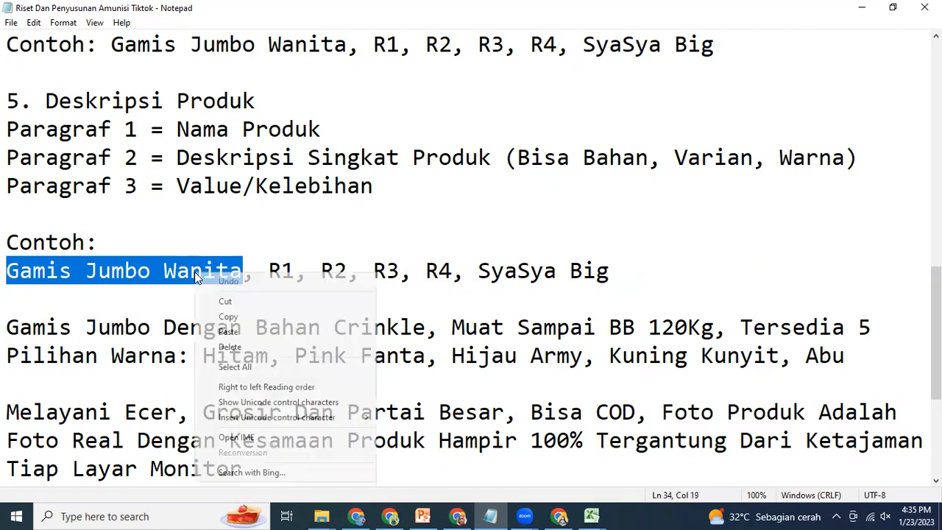
pyautogui.click(263, 319)
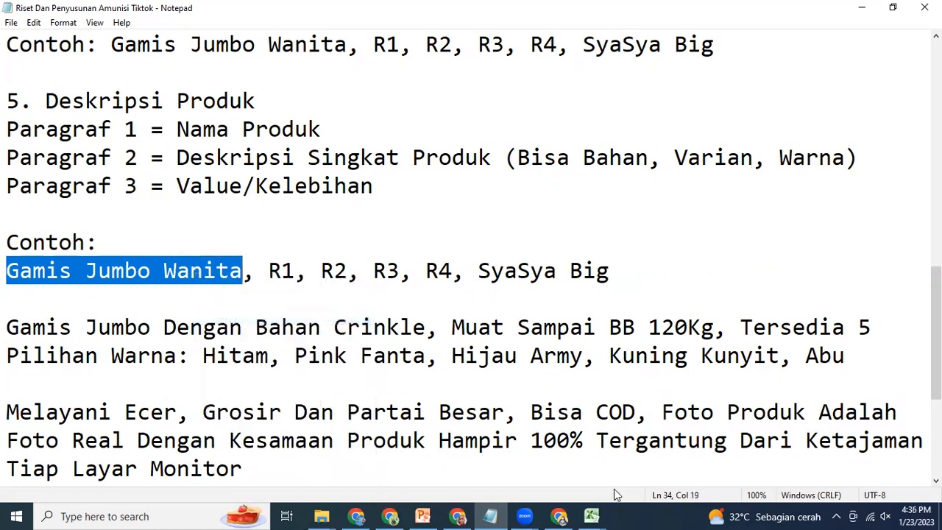
# Step: Switch back to TikTok Shop Seller Center and paste "Gamis Jumbo Wanita" as the product name
pyautogui.click(458, 516)
pyautogui.click(103, 270)
pyautogui.rightClick(102, 265)
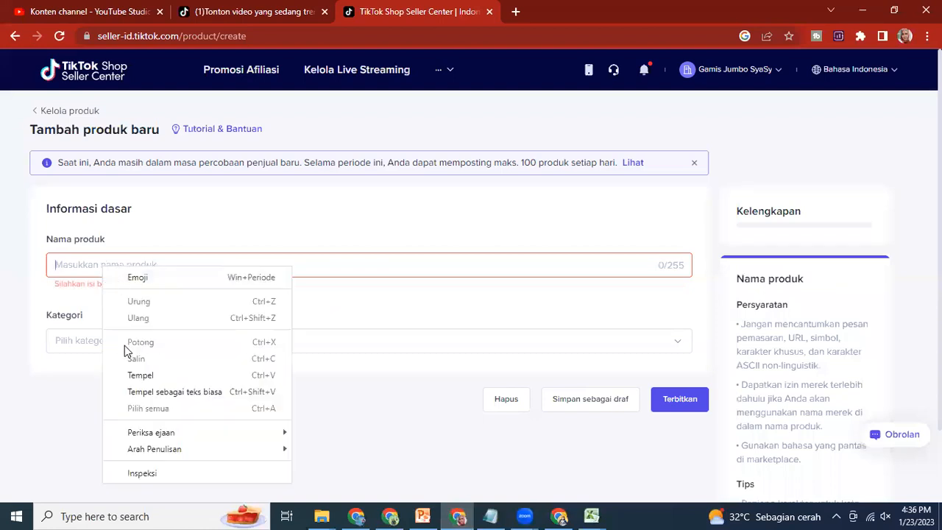
pyautogui.click(144, 373)
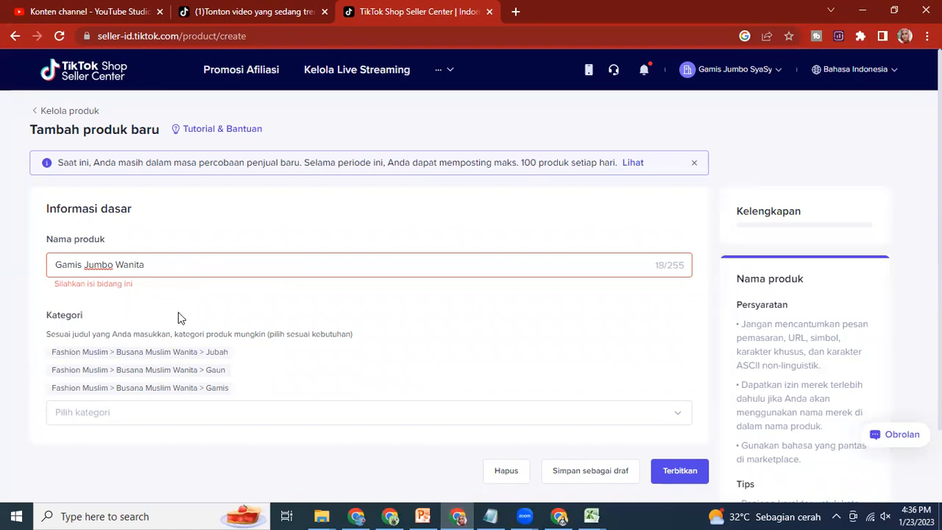
pyautogui.click(196, 302)
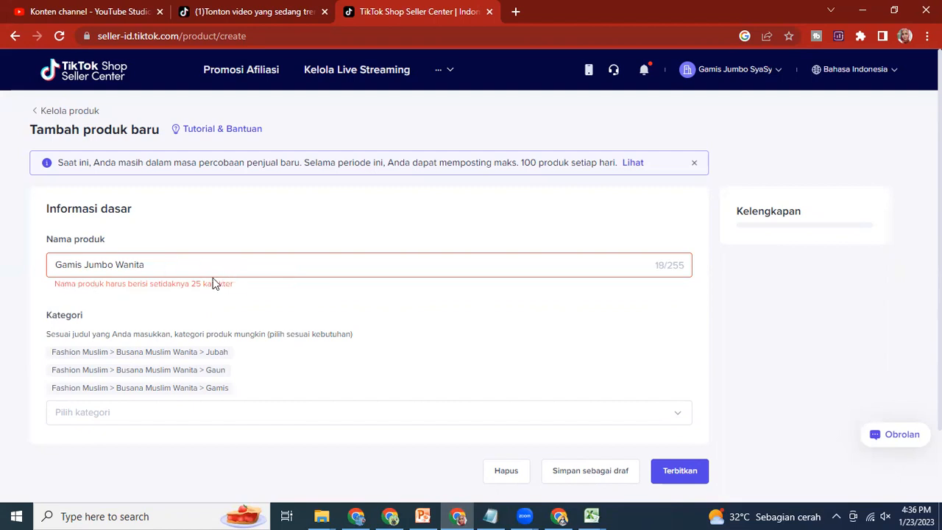
# Step: Switch to the Notepad notes and copy "Bahan Crinkle, Muat Sampai BB 120Kg" from the description's second paragraph
pyautogui.click(163, 256)
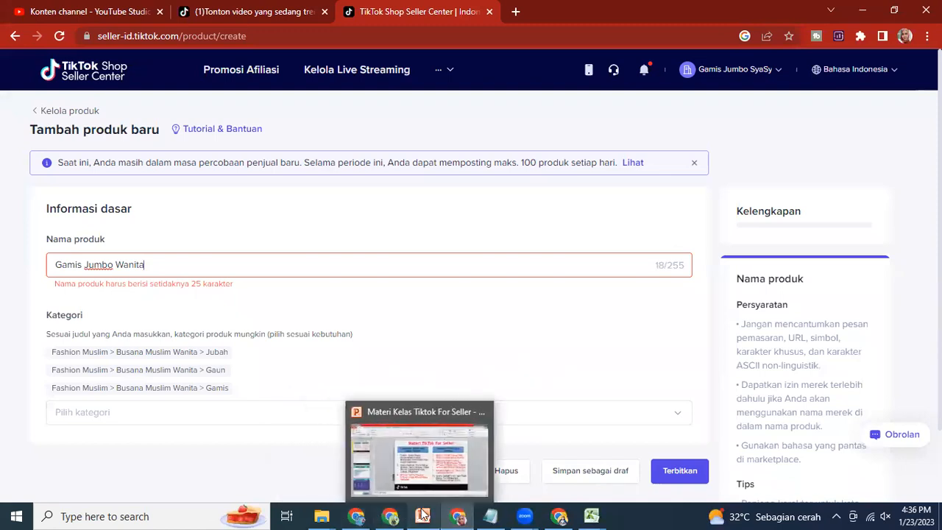
pyautogui.click(491, 515)
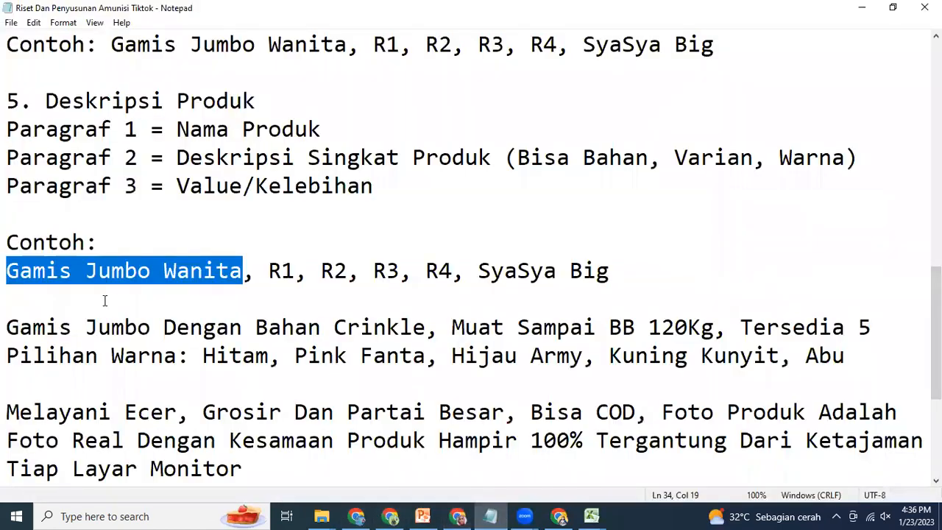
pyautogui.doubleClick(257, 326)
pyautogui.moveTo(379, 315); pyautogui.dragTo(710, 324)
pyautogui.rightClick(665, 319)
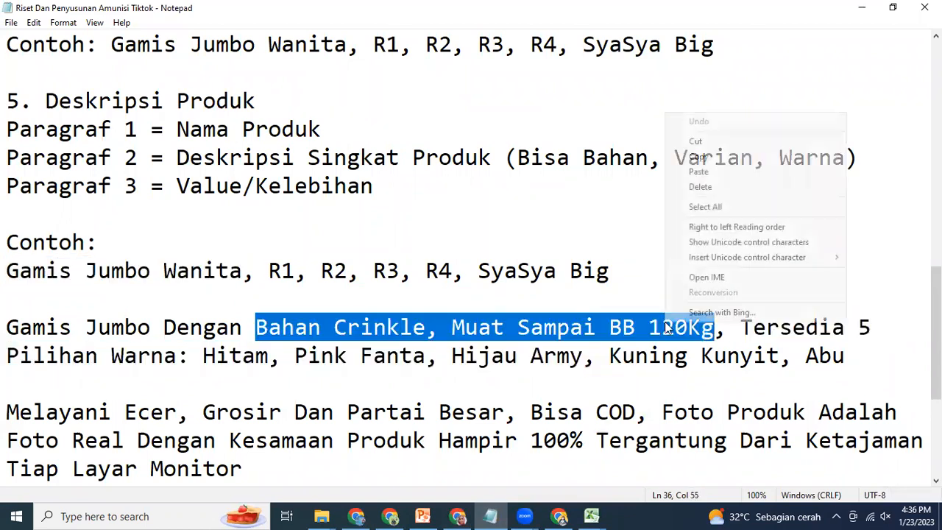
pyautogui.click(698, 156)
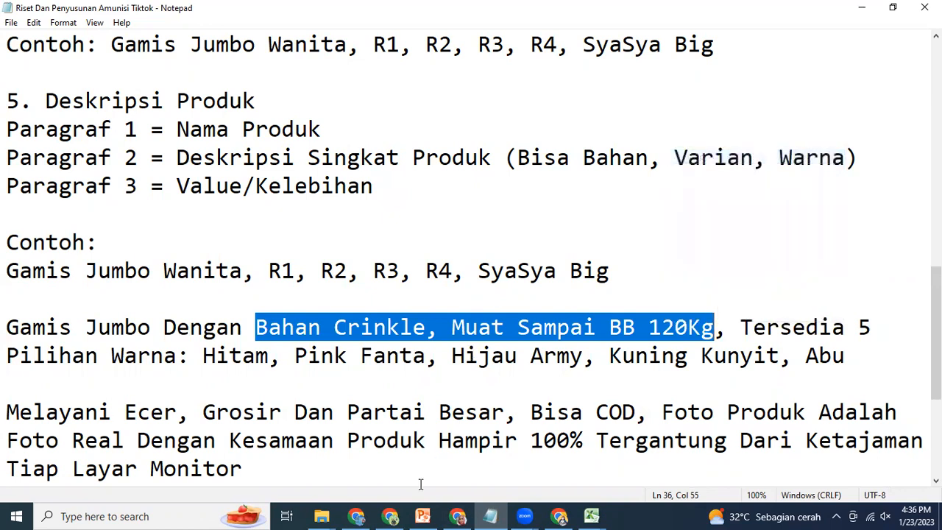
# Step: Return to the Seller Center form and append "Bahan Crinkle, Muat Sampai BB 120Kg" to the product name
pyautogui.click(458, 516)
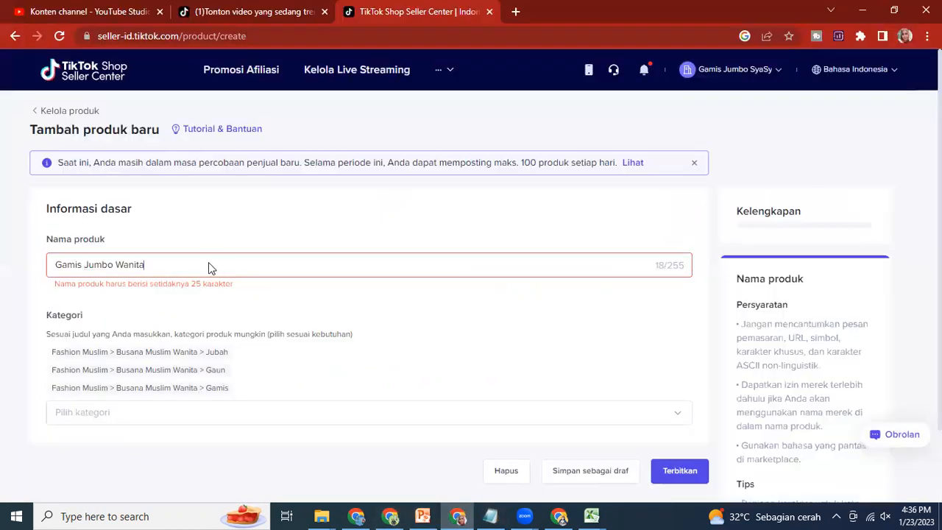
pyautogui.rightClick(209, 265)
pyautogui.click(167, 266)
pyautogui.rightClick(167, 265)
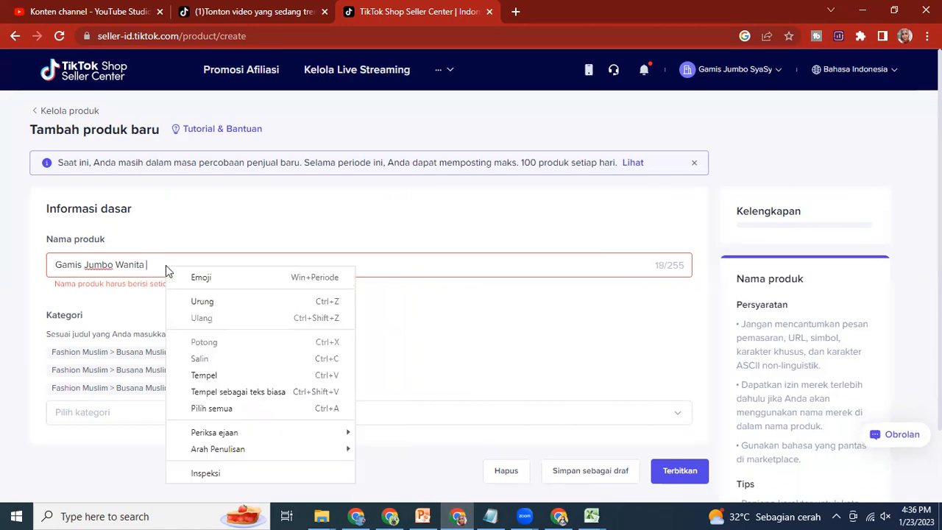
pyautogui.click(206, 374)
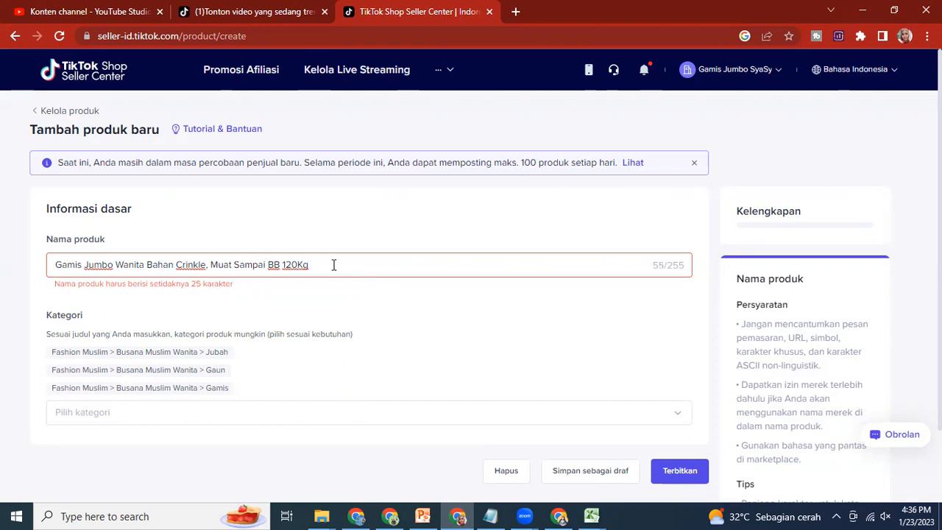
# Step: Append "- SyaSya Big" to the end of the product name
pyautogui.write('-')
pyautogui.write('SyaSya big')
pyautogui.press('BackSpace')
pyautogui.press('BackSpace')
pyautogui.press('BackSpace')
pyautogui.write('Big')
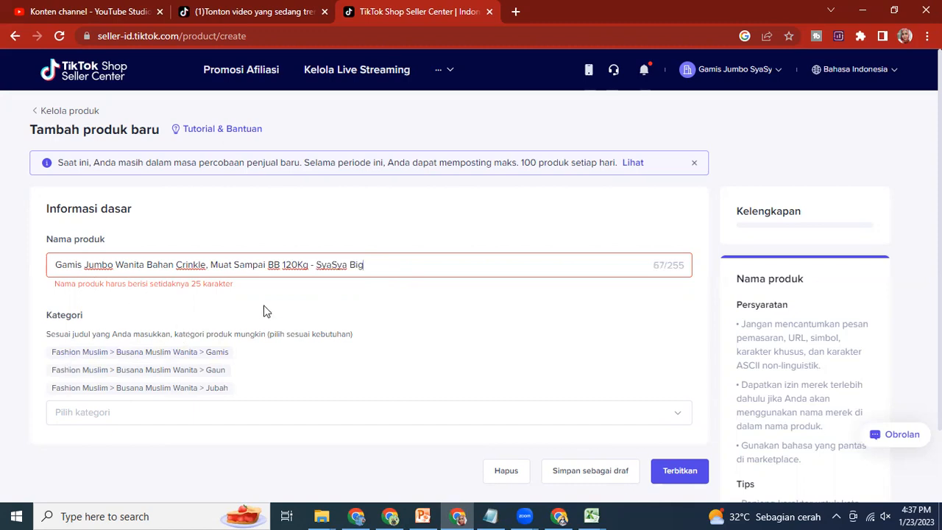
# Step: Set the product category to the suggested Fashion Muslim > Busana Muslim Wanita > Gamis
pyautogui.click(172, 358)
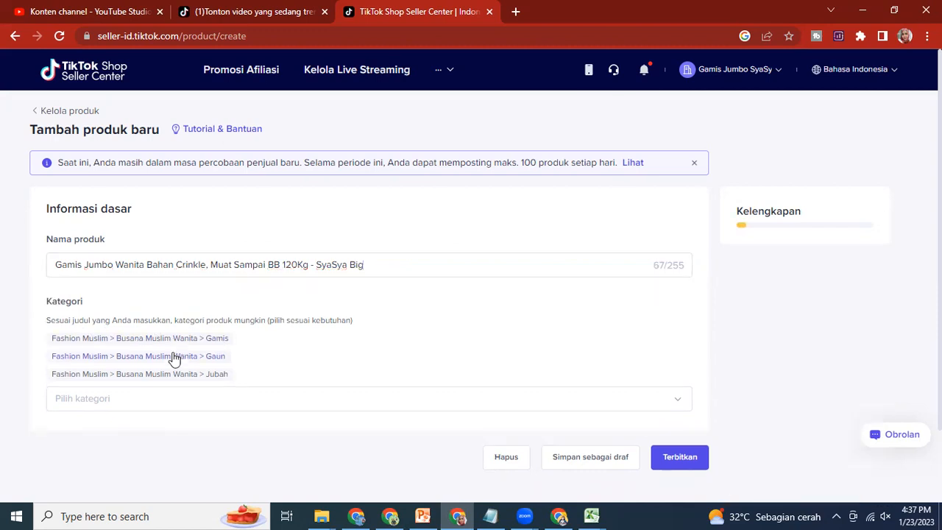
pyautogui.click(170, 340)
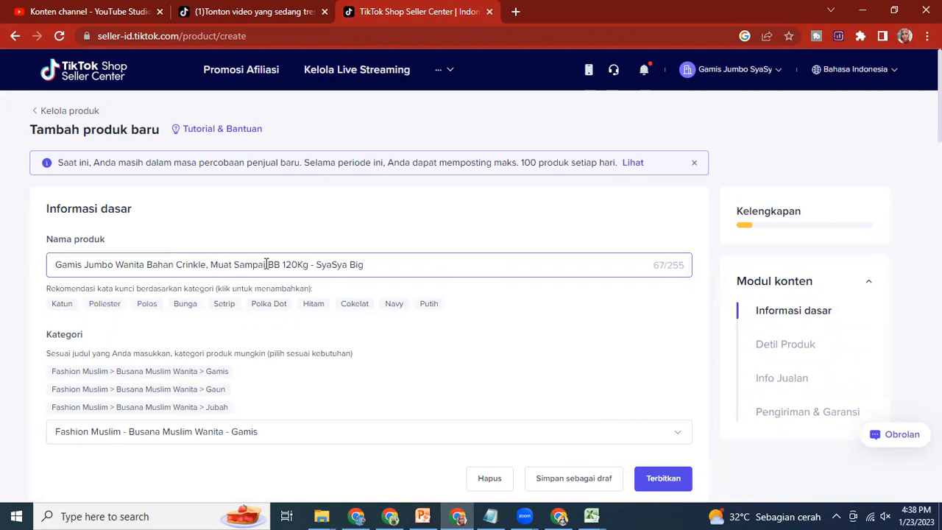
# Step: Add the recommended keyword Polos to the product name and remove "- SyaSya Big", leaving a comma between 120Kg and Polos
pyautogui.click(306, 265)
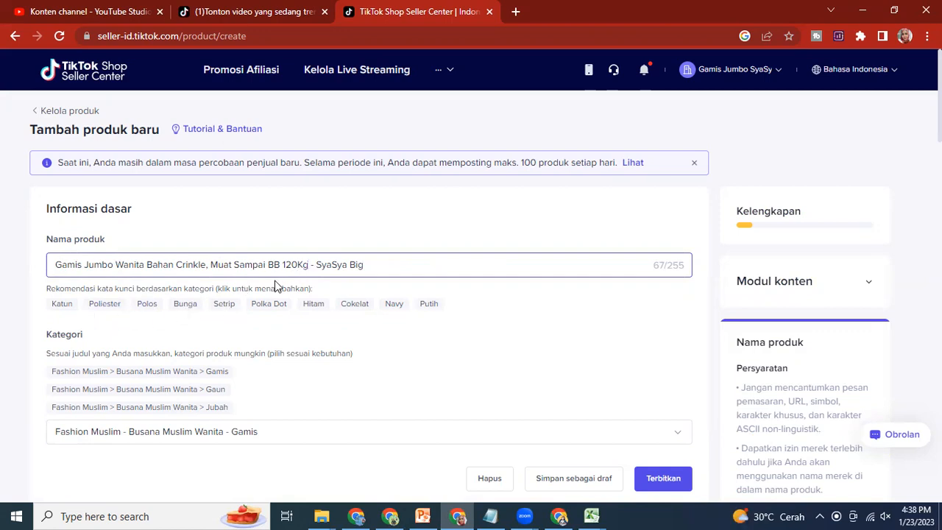
pyautogui.write(',')
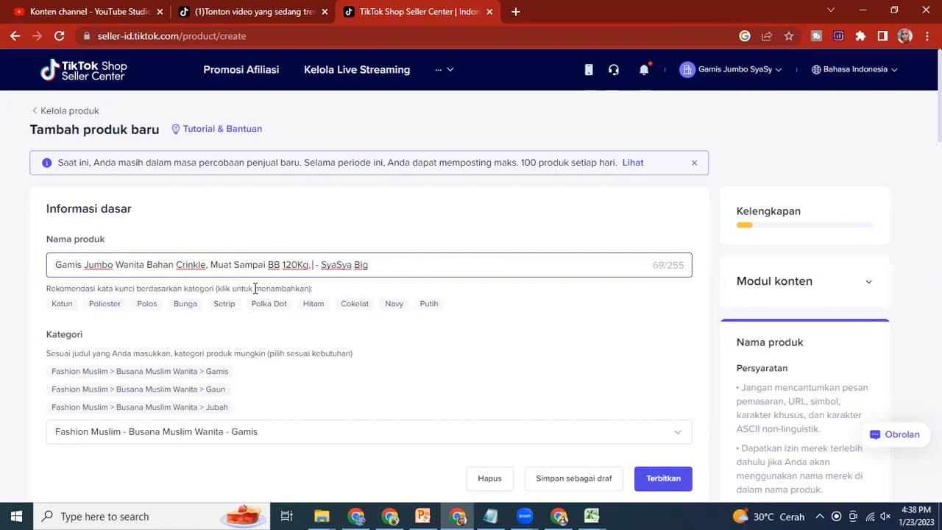
pyautogui.click(147, 305)
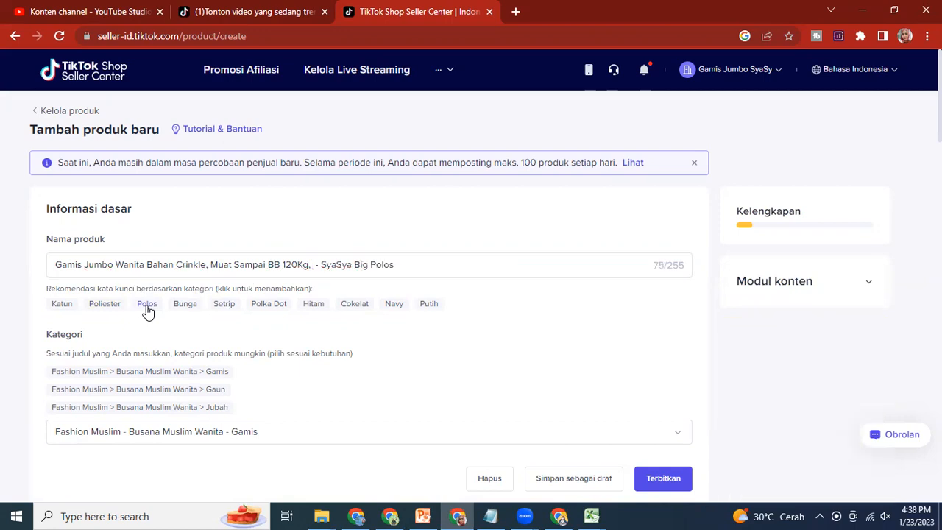
pyautogui.click(373, 265)
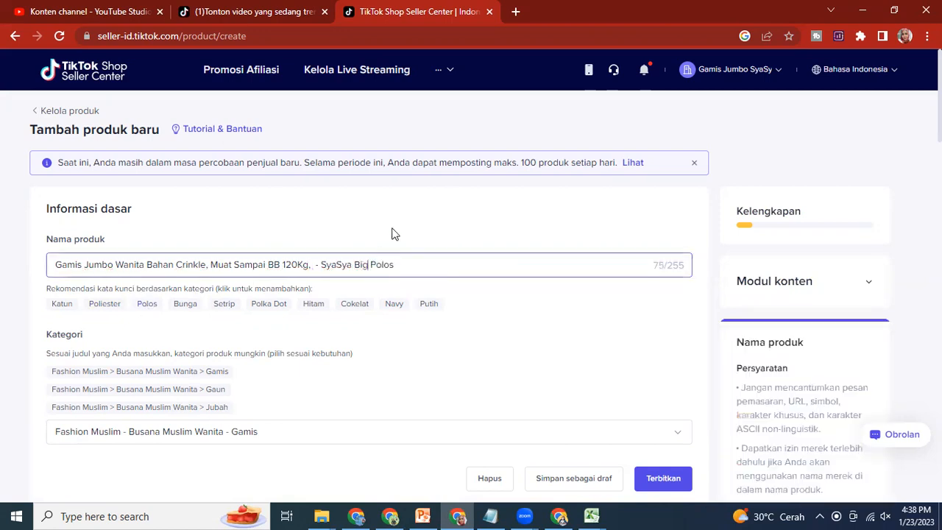
pyautogui.press('BackSpace')
pyautogui.press('BackSpace')
pyautogui.press('BackSpace')
pyautogui.press('BackSpace')
pyautogui.press('BackSpace')
pyautogui.press('BackSpace')
pyautogui.press('BackSpace')
pyautogui.press('BackSpace')
pyautogui.press('BackSpace')
pyautogui.press('BackSpace')
pyautogui.press('BackSpace')
pyautogui.press('BackSpace')
pyautogui.press('BackSpace')
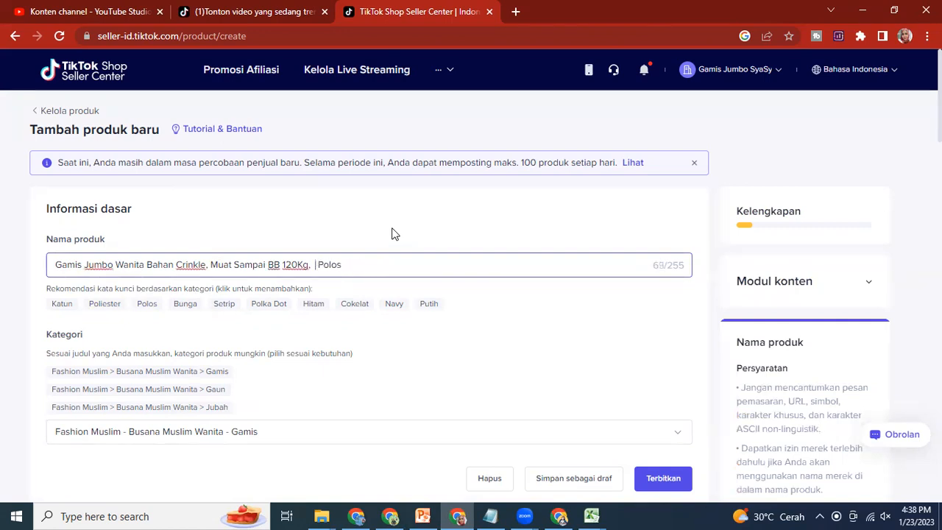
pyautogui.press('BackSpace')
pyautogui.click(342, 266)
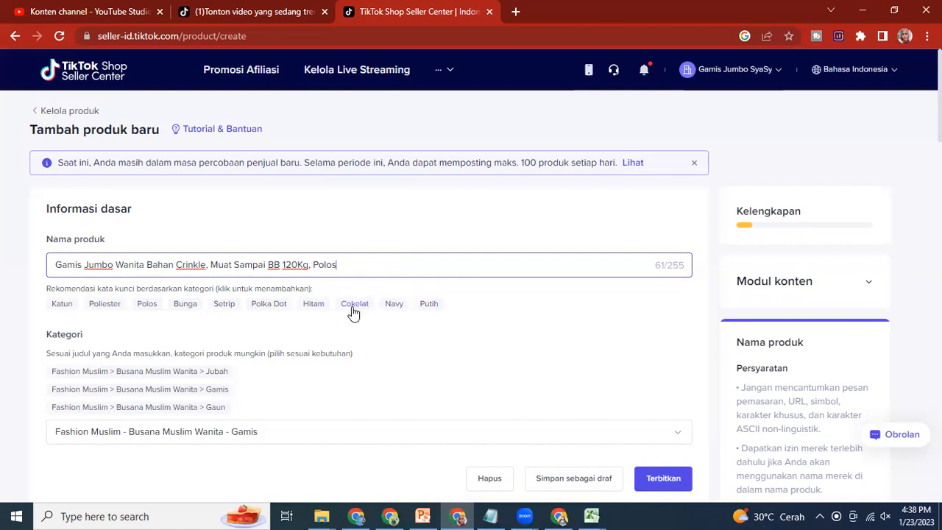
# Step: Add the recommended keywords Navy and Hitam to the end of the product name, separated by commas
pyautogui.write(',')
pyautogui.click(395, 310)
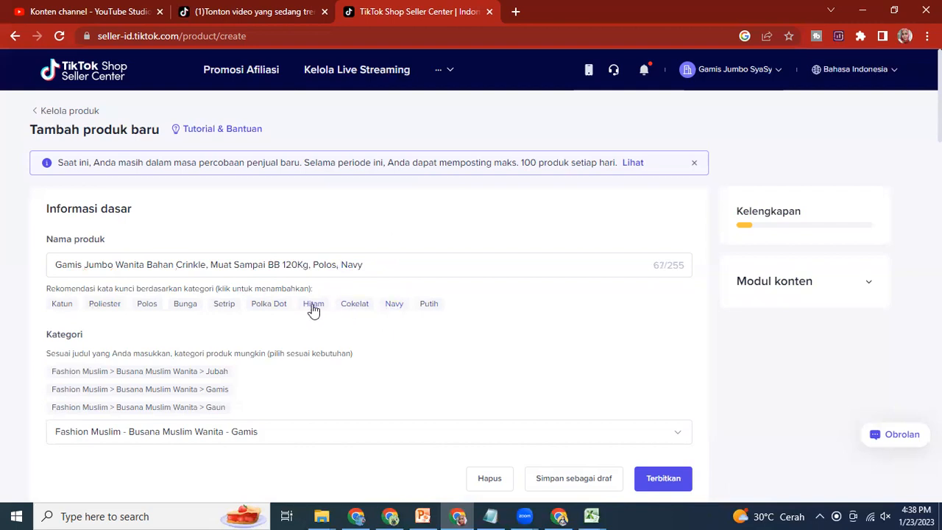
pyautogui.click(383, 262)
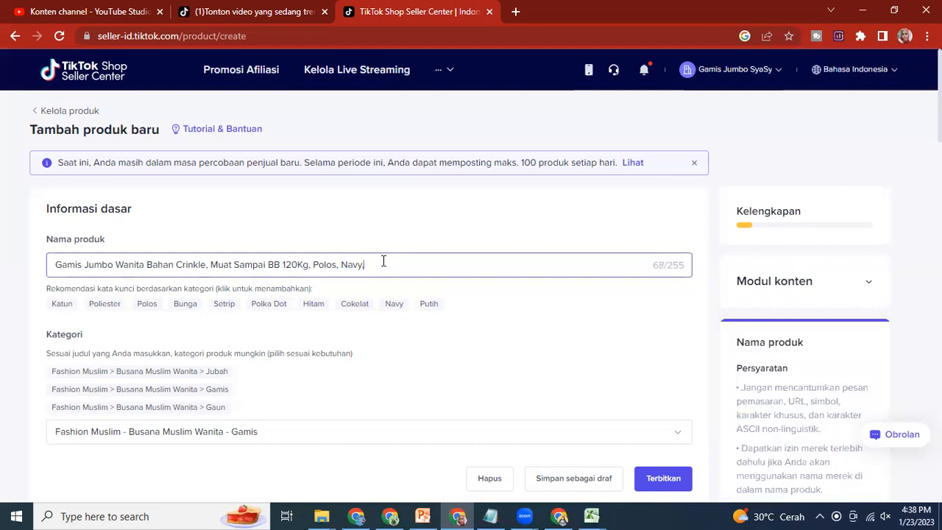
pyautogui.click(316, 307)
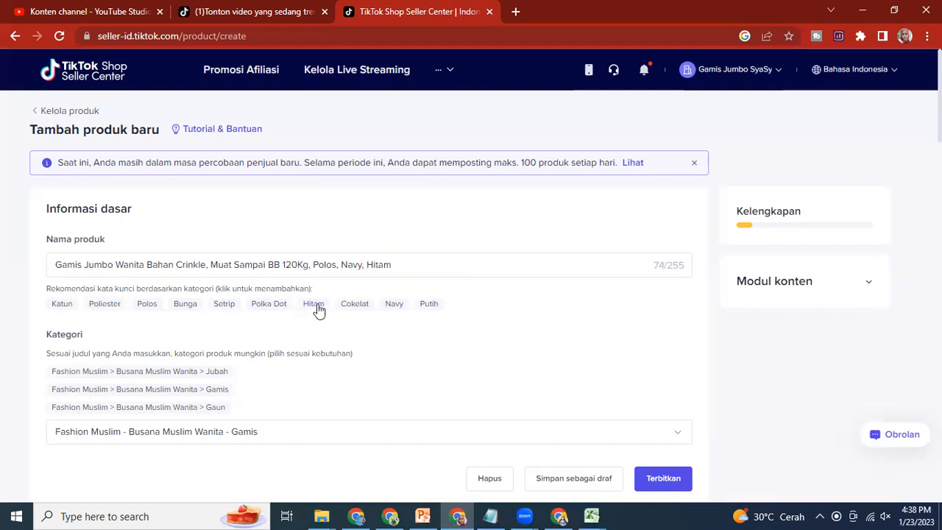
# Step: Append "- SyaSya Big" after Hitam at the end of the product name
pyautogui.click(412, 267)
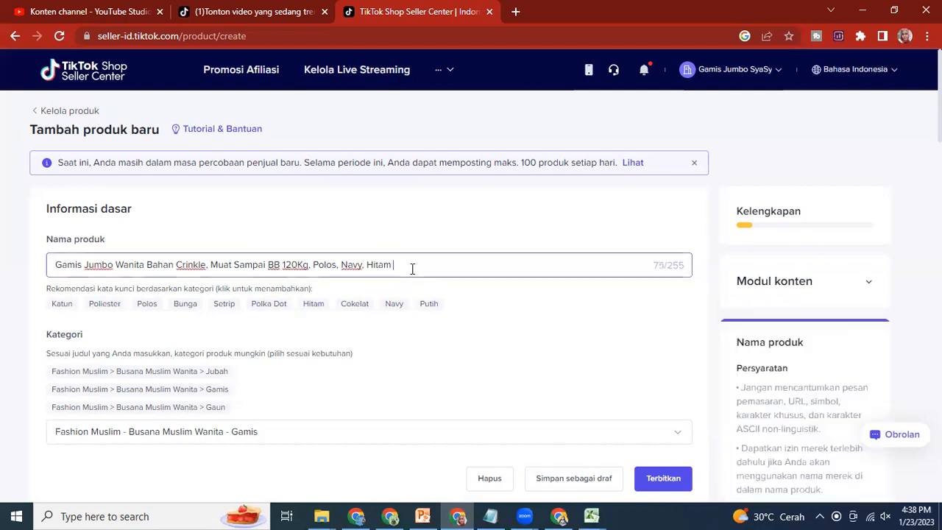
pyautogui.write('- SyaS')
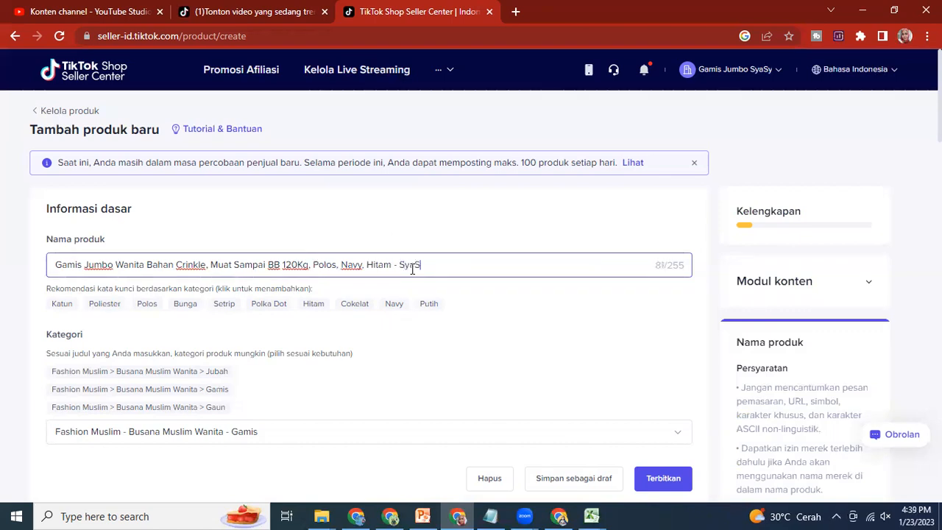
pyautogui.write('ya Bl')
pyautogui.write('g')
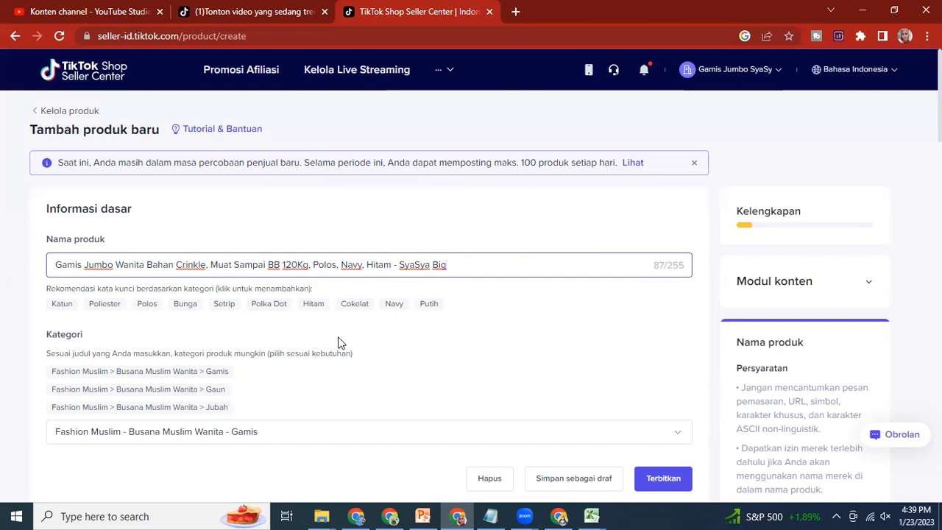
# Step: Set the product's brand (Merek) attribute to Tidak Ada Merek
pyautogui.scroll(-2, 340, 342)
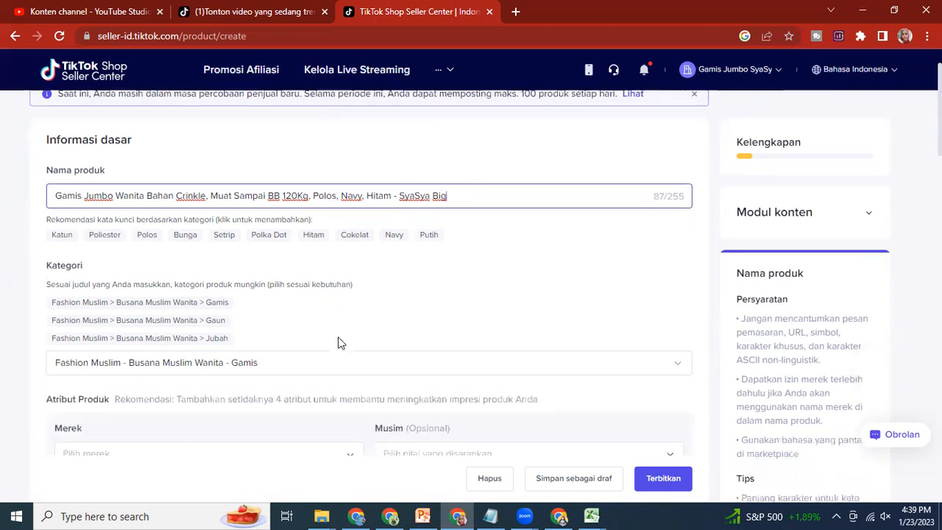
pyautogui.scroll(-1, 340, 342)
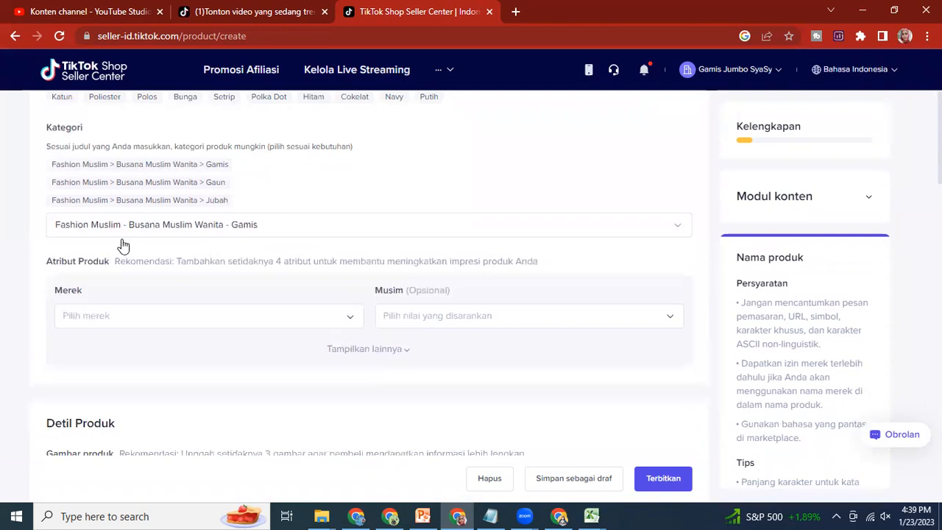
pyautogui.click(135, 304)
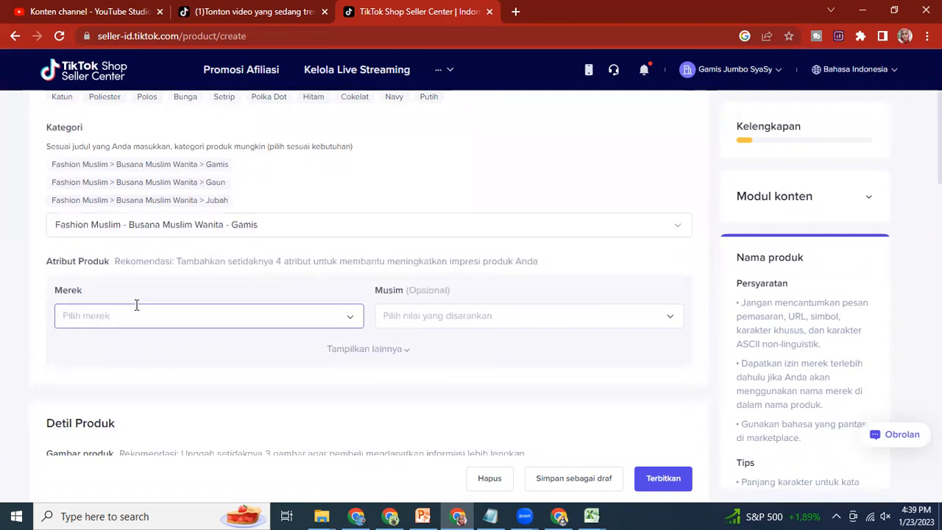
pyautogui.scroll(-1, 299, 242)
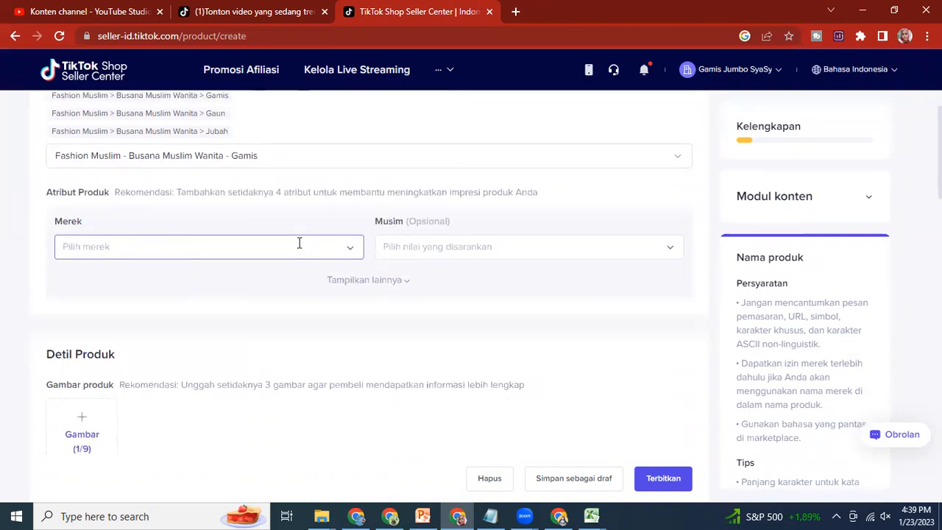
pyautogui.click(343, 247)
pyautogui.click(86, 278)
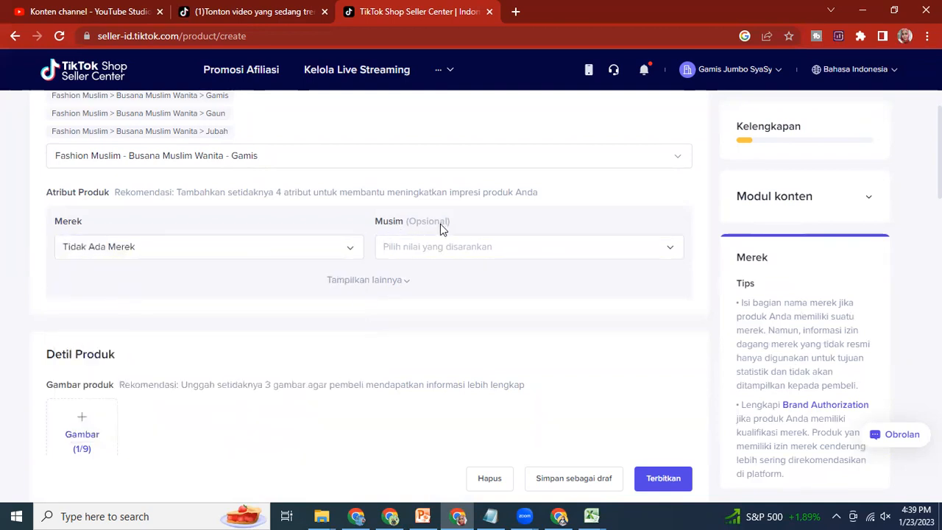
# Step: Upload the three gamis photos whose file names start with 326275779, 326357172 and 326652305 from Downloads as product images
pyautogui.scroll(-2, 391, 311)
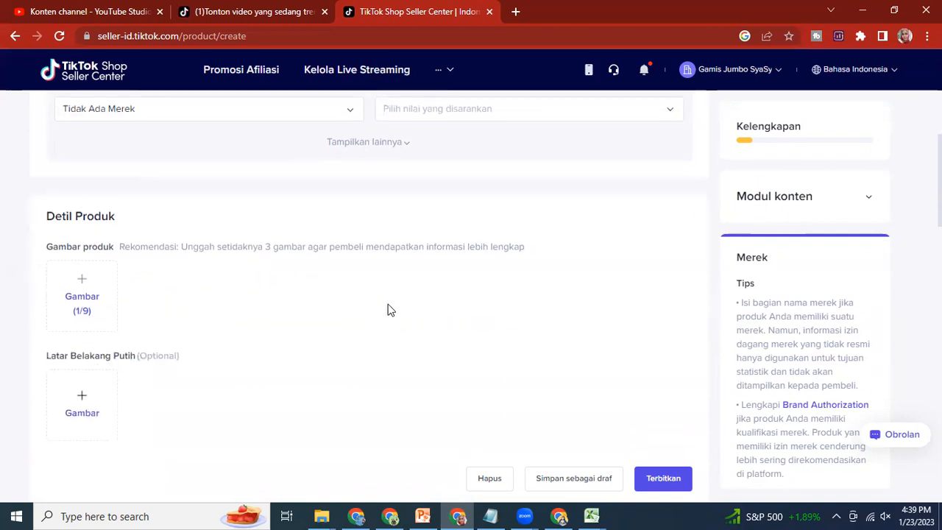
pyautogui.click(79, 295)
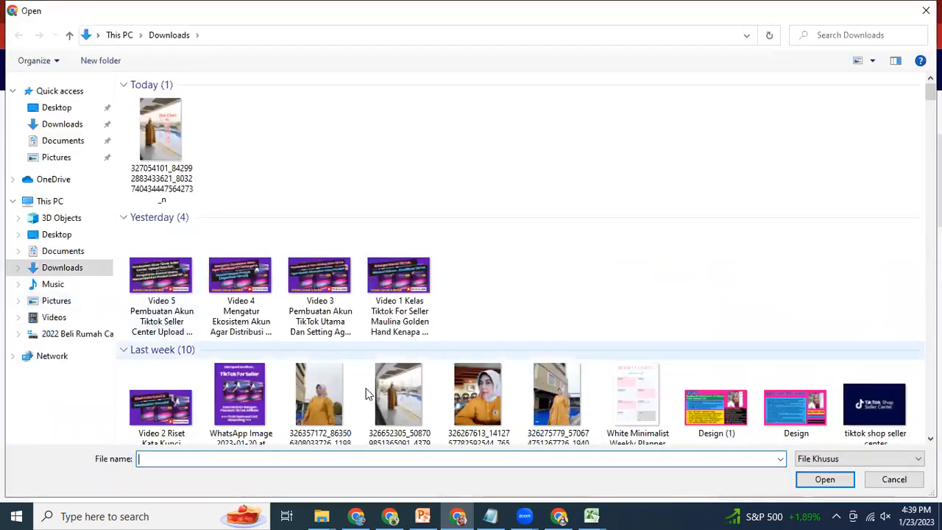
pyautogui.click(525, 402)
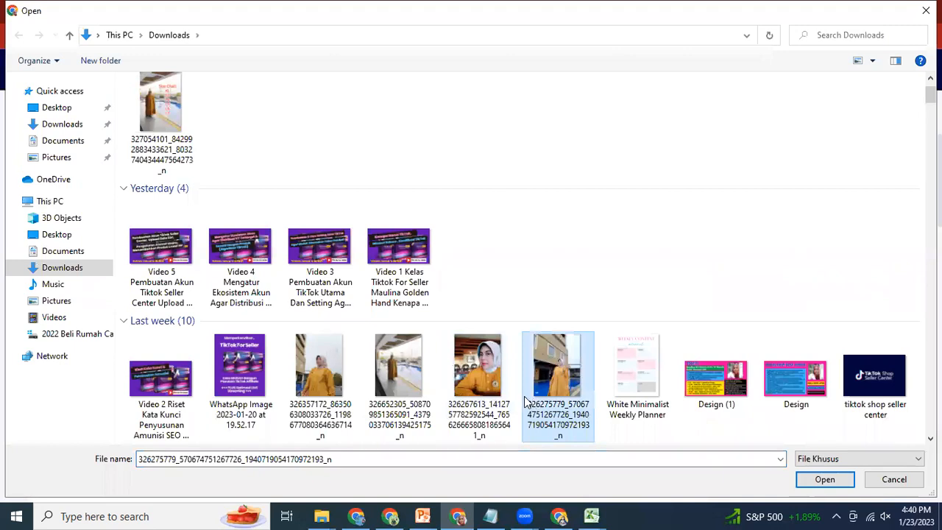
pyautogui.keyDown('ctrl'); pyautogui.click(320, 377); pyautogui.keyUp('ctrl')
pyautogui.keyDown('ctrl'); pyautogui.click(412, 373); pyautogui.keyUp('ctrl')
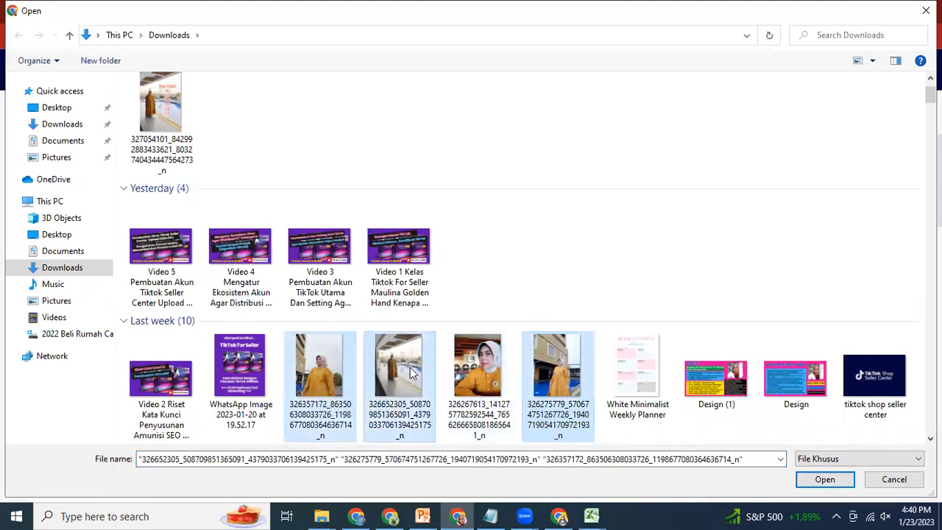
pyautogui.click(825, 479)
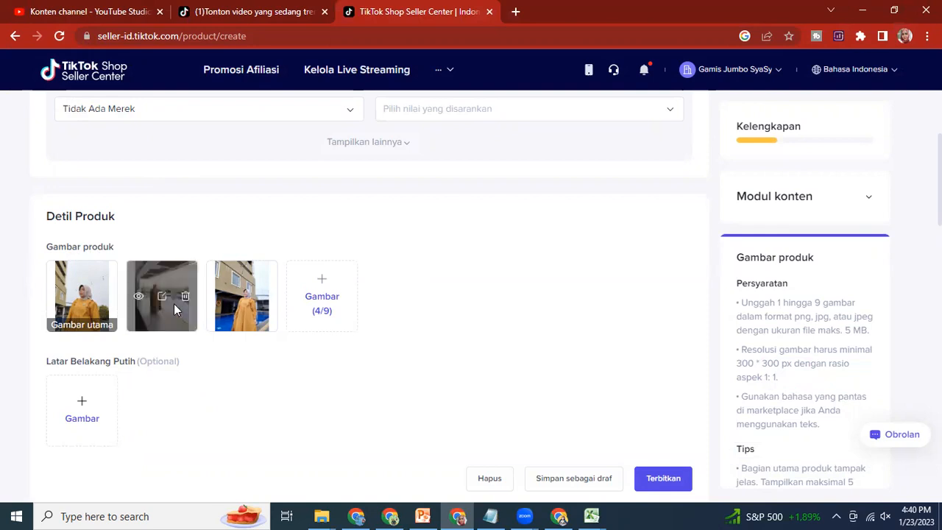
pyautogui.moveTo(246, 330)
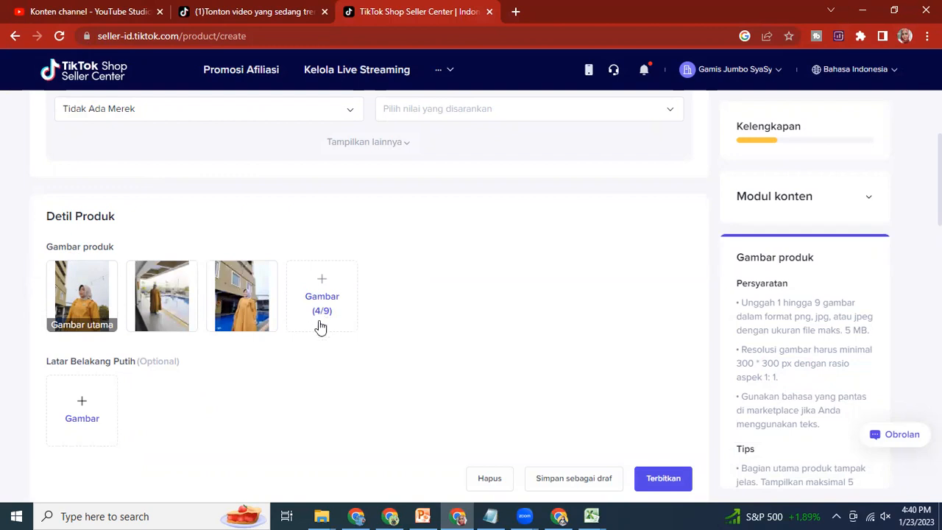
# Step: Switch to the Notepad notes and copy the two example description paragraphs, from "Gamis Jumbo Dengan Bahan Crinkle" through "Tiap Layar Monitor"
pyautogui.scroll(-1, 313, 336)
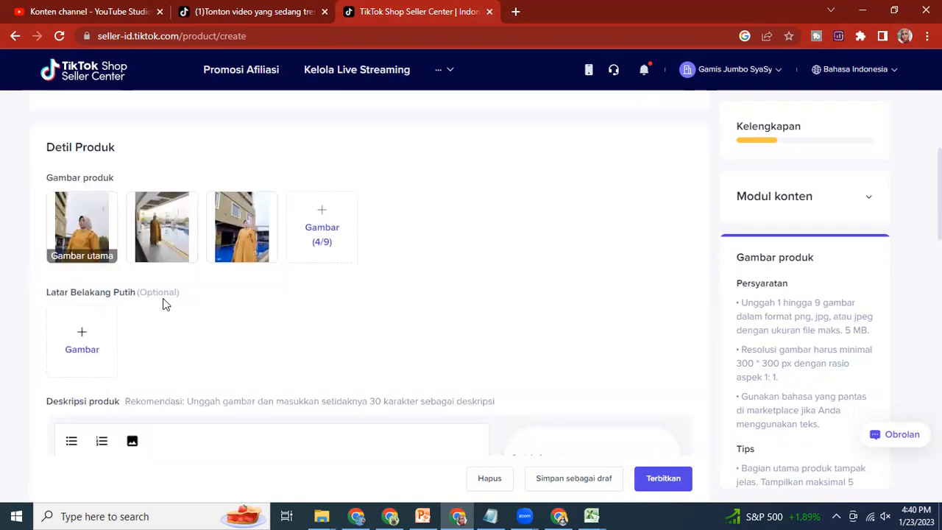
pyautogui.scroll(-2, 147, 333)
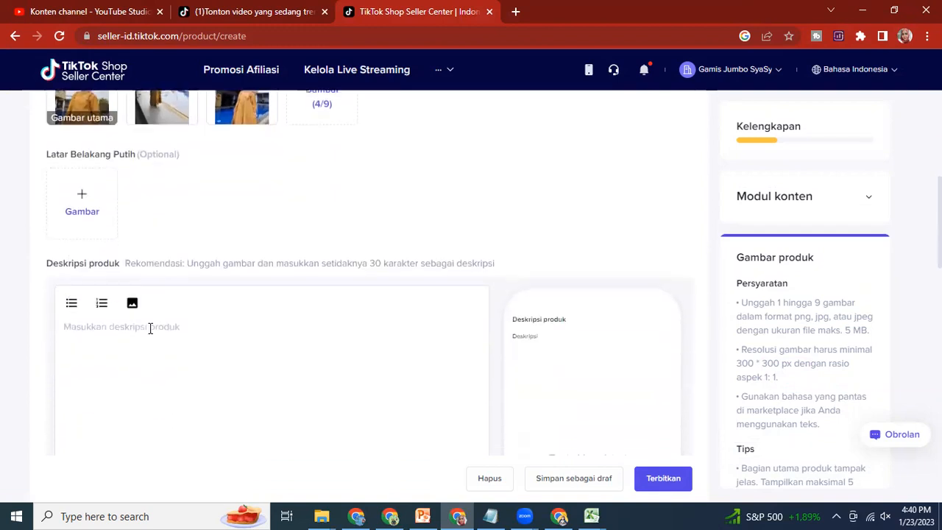
pyautogui.scroll(-1, 189, 326)
pyautogui.click(138, 271)
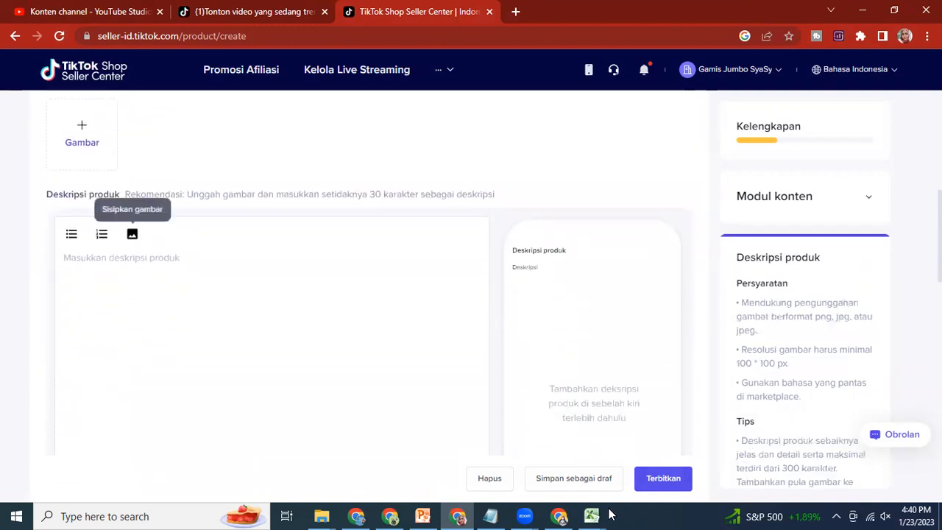
pyautogui.click(489, 516)
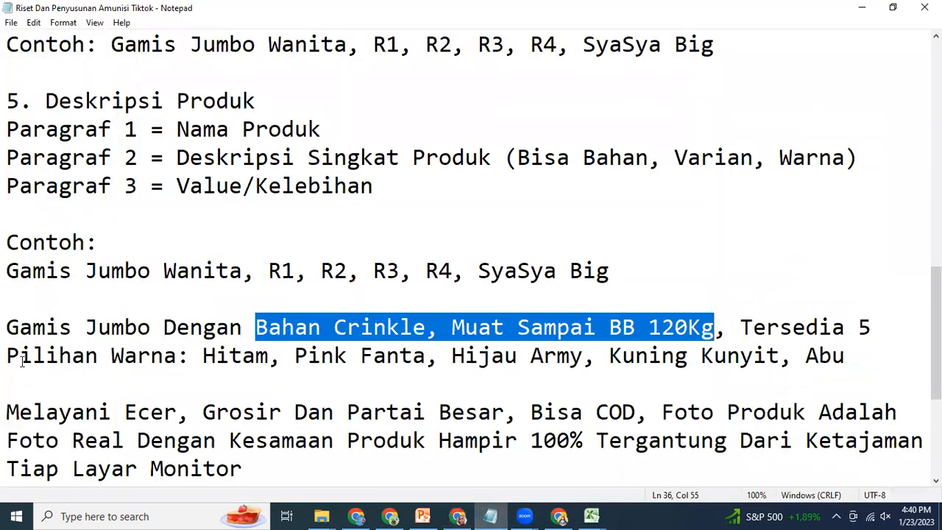
pyautogui.scroll(-1, 22, 360)
pyautogui.moveTo(8, 242); pyautogui.dragTo(314, 395)
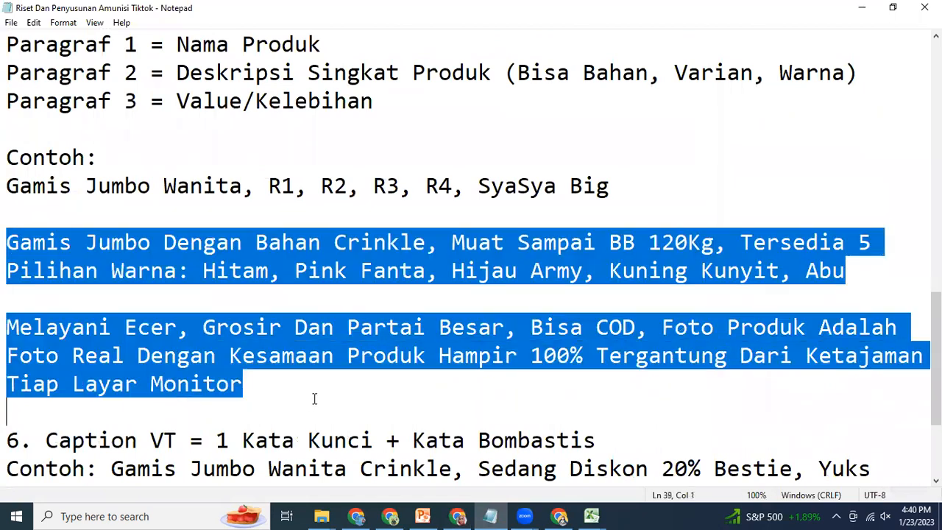
pyautogui.rightClick(53, 259)
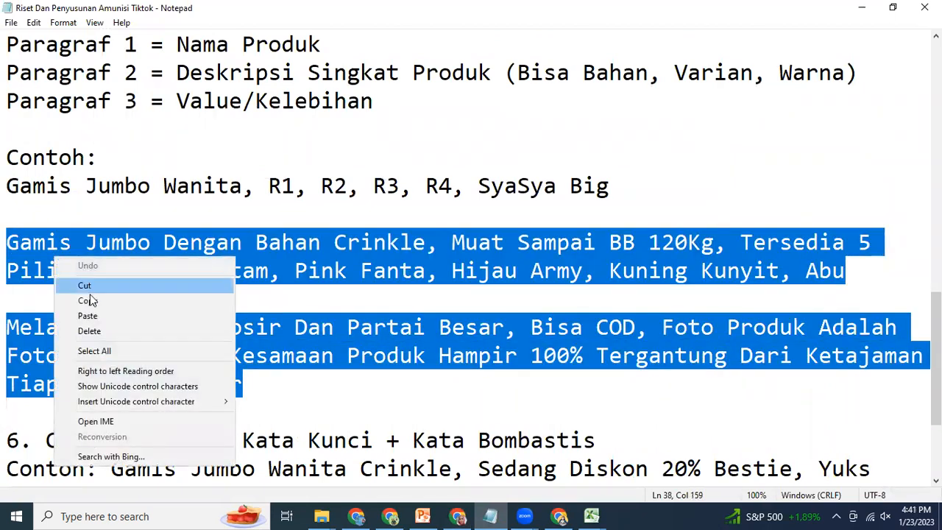
pyautogui.click(81, 300)
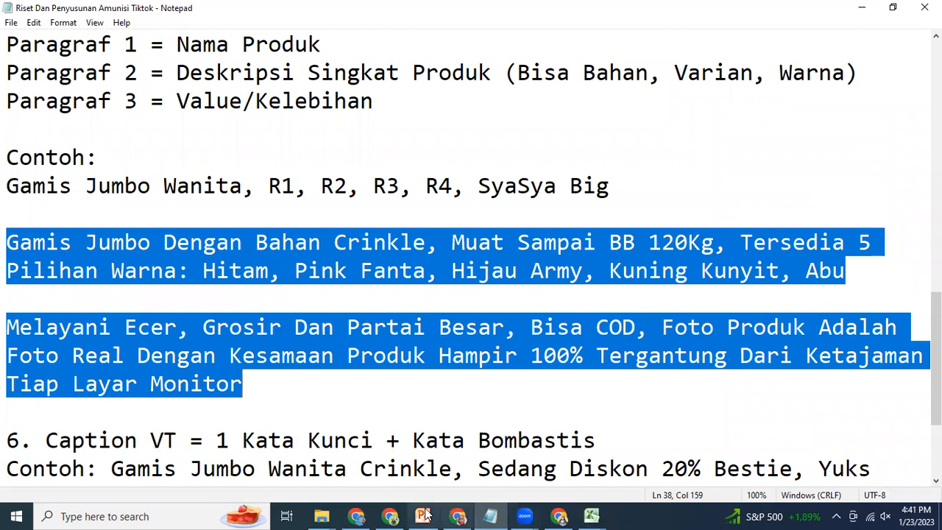
# Step: Return to TikTok Shop Seller Center in Chrome and paste the copied paragraphs into the product description
pyautogui.click(457, 515)
pyautogui.rightClick(76, 266)
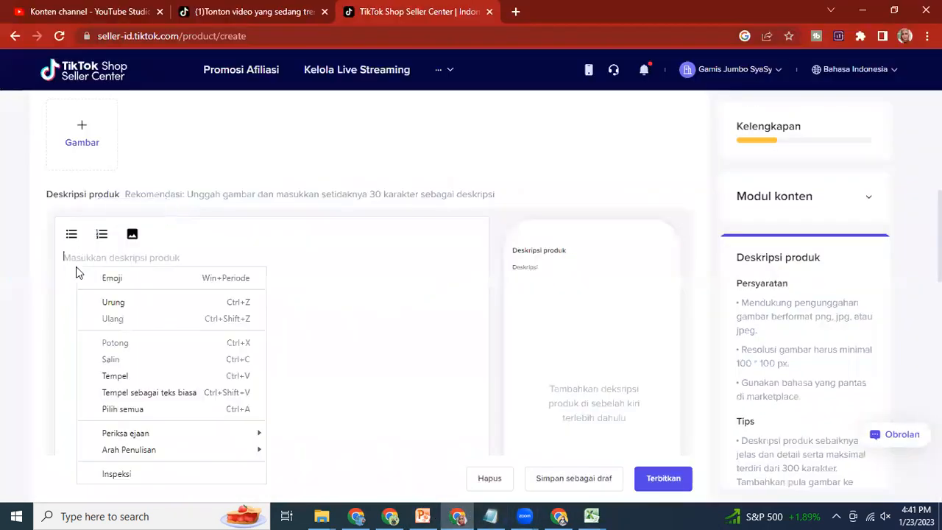
pyautogui.click(137, 376)
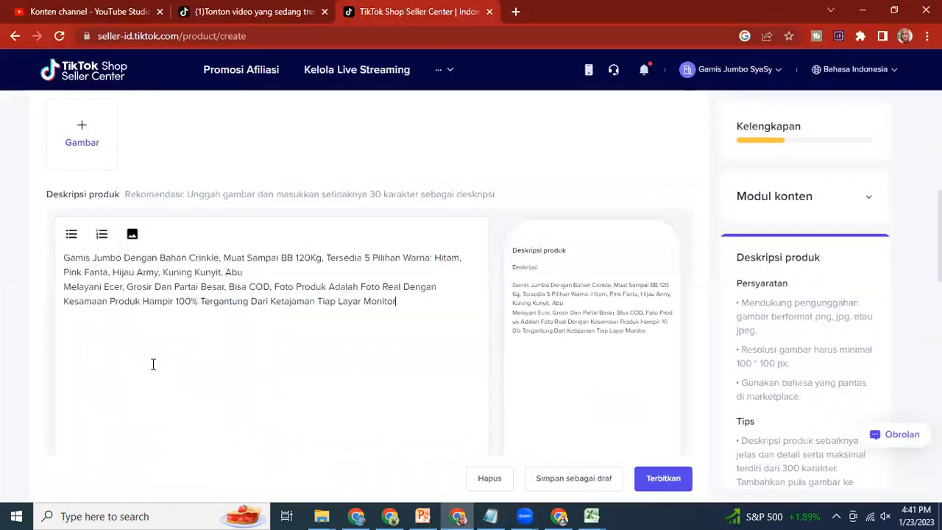
# Step: Insert a blank line between the two description paragraphs and start a new line after "Tiap Layar Monitor"
pyautogui.click(254, 270)
pyautogui.press('Return')
pyautogui.scroll(-2, 248, 341)
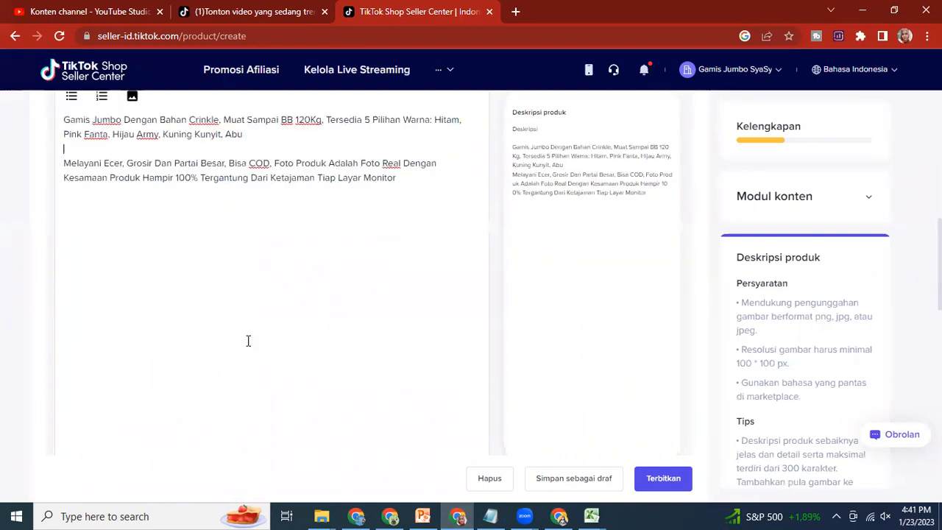
pyautogui.scroll(1, 248, 341)
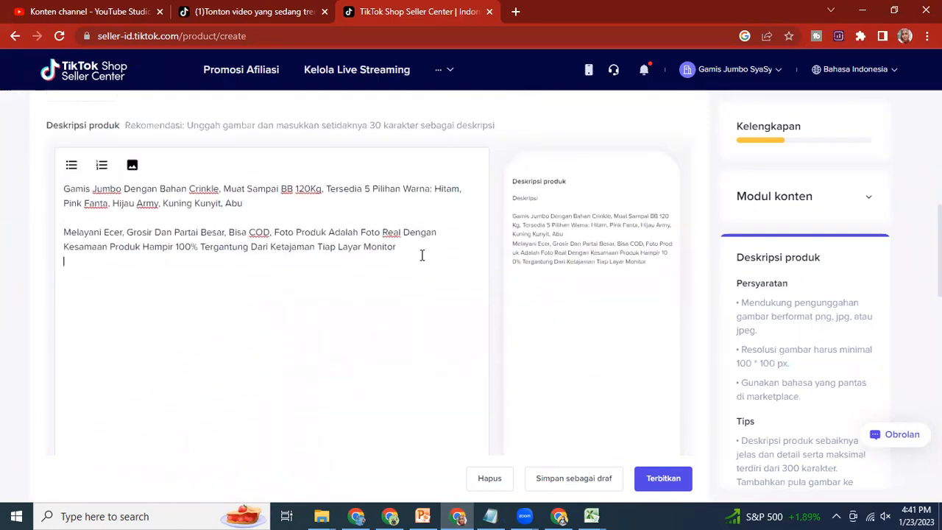
pyautogui.press('Return')
pyautogui.scroll(-3, 122, 302)
pyautogui.scroll(3, 122, 302)
pyautogui.click(135, 168)
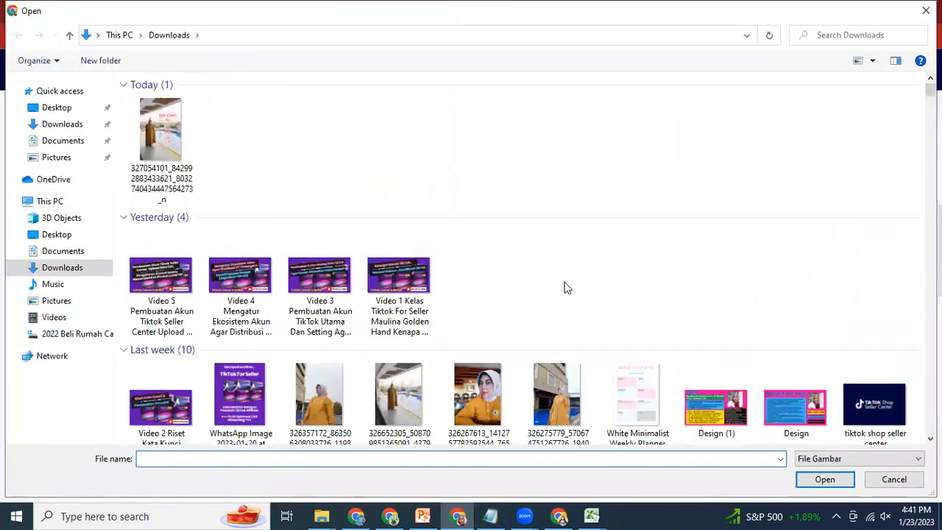
pyautogui.scroll(-10, 566, 289)
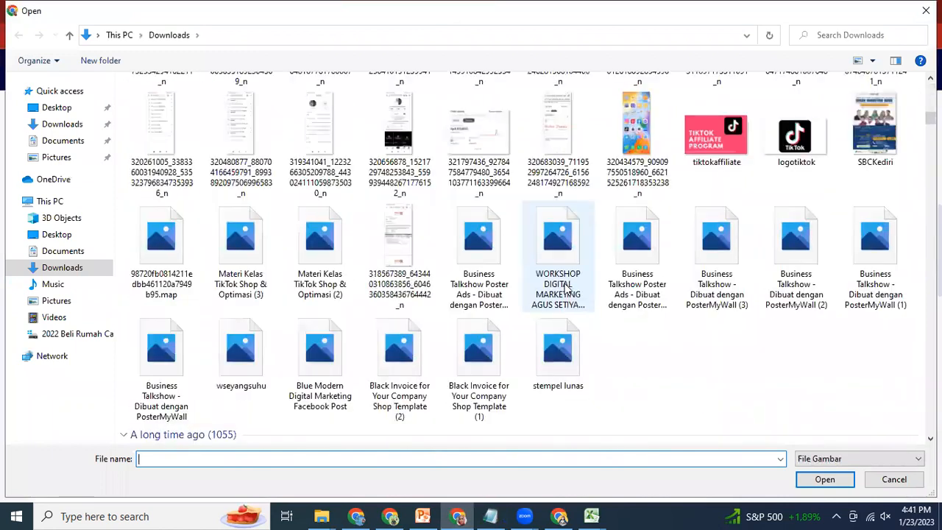
pyautogui.scroll(8, 565, 288)
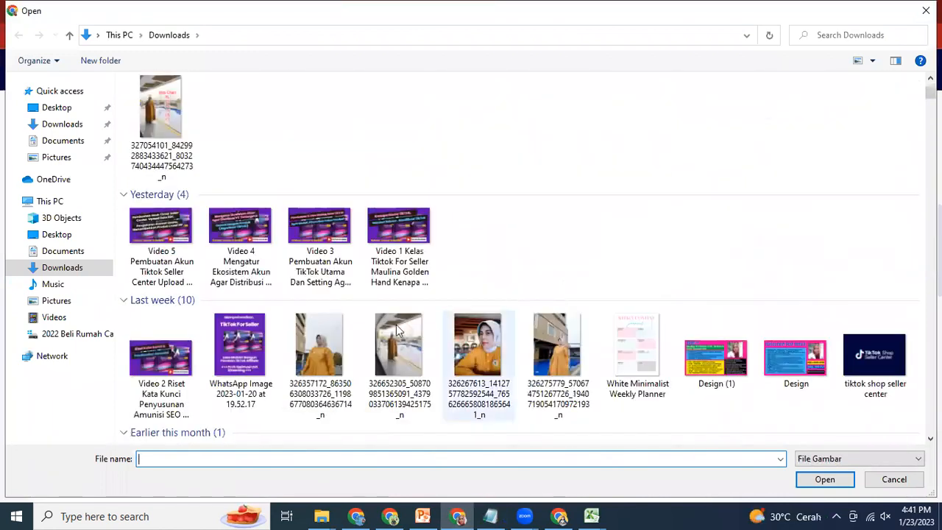
pyautogui.click(160, 111)
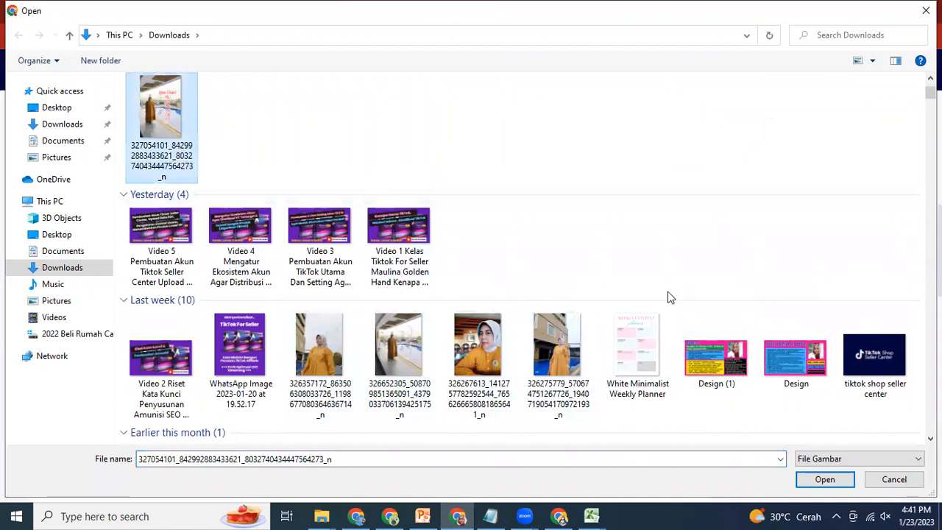
pyautogui.click(834, 479)
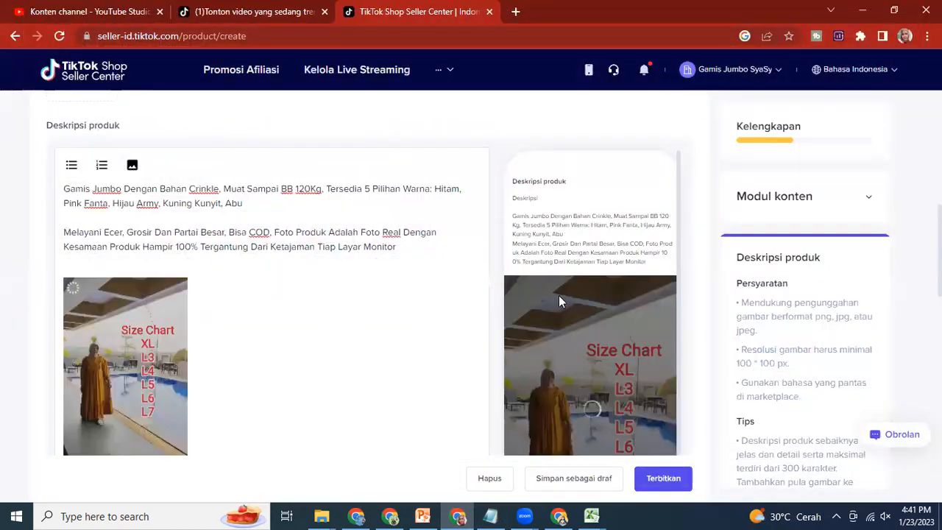
pyautogui.scroll(-1, 554, 258)
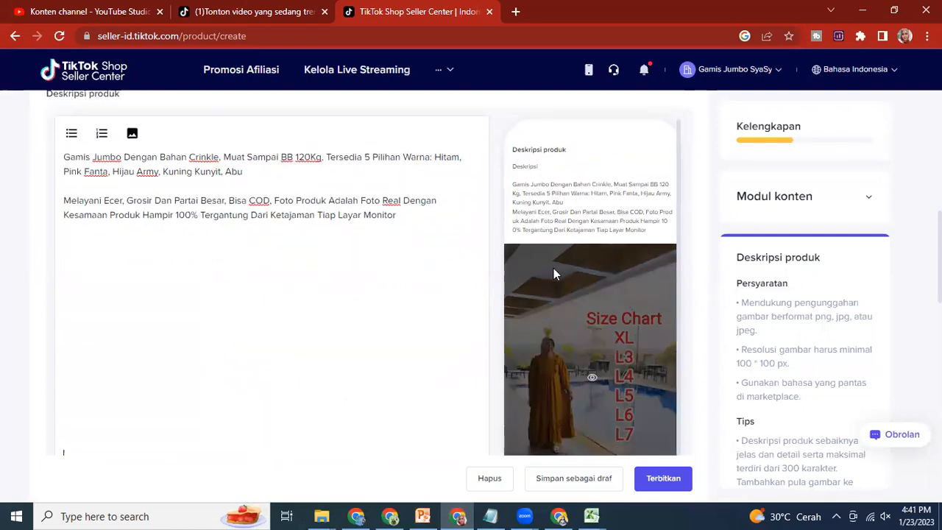
pyautogui.scroll(-4, 203, 287)
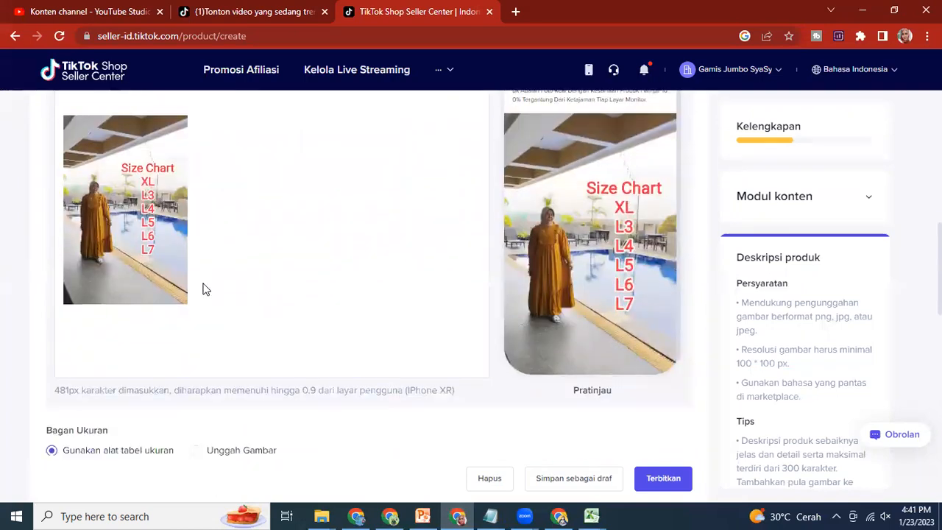
pyautogui.scroll(-1, 204, 288)
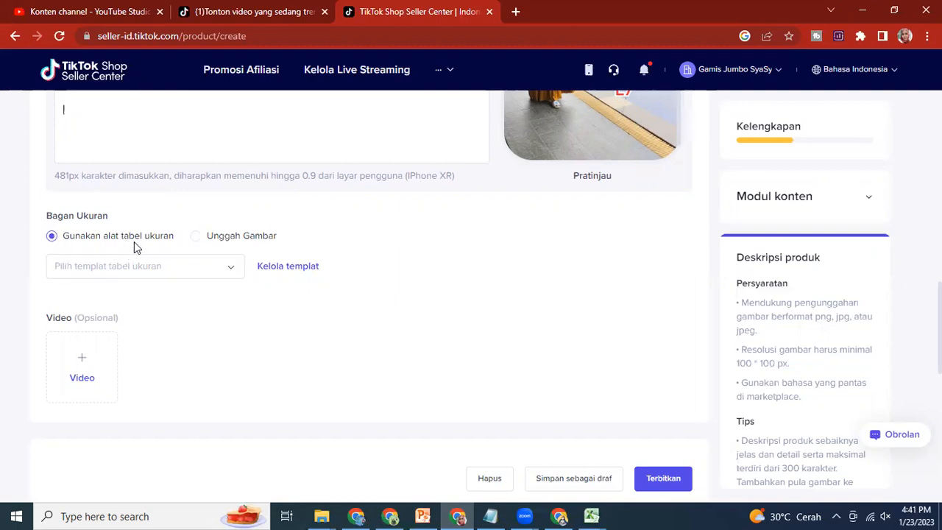
pyautogui.click(196, 239)
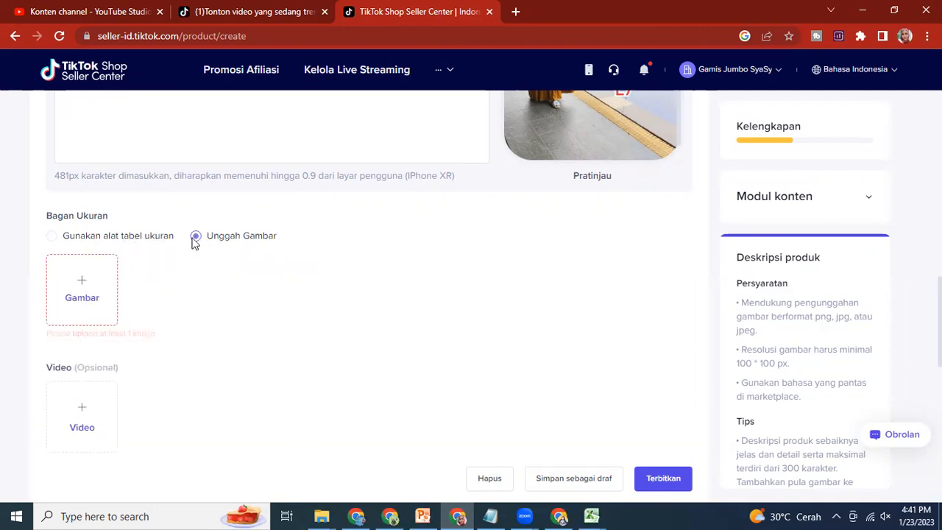
pyautogui.click(79, 294)
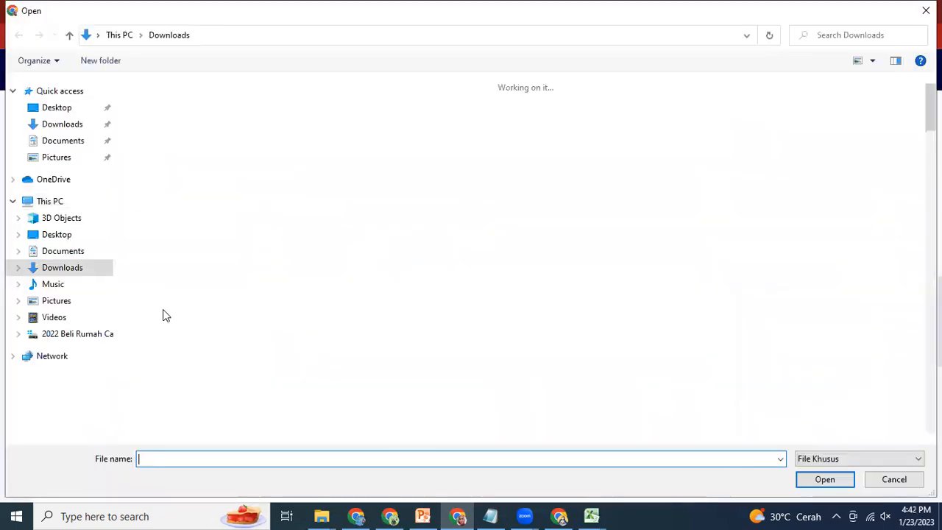
pyautogui.click(161, 132)
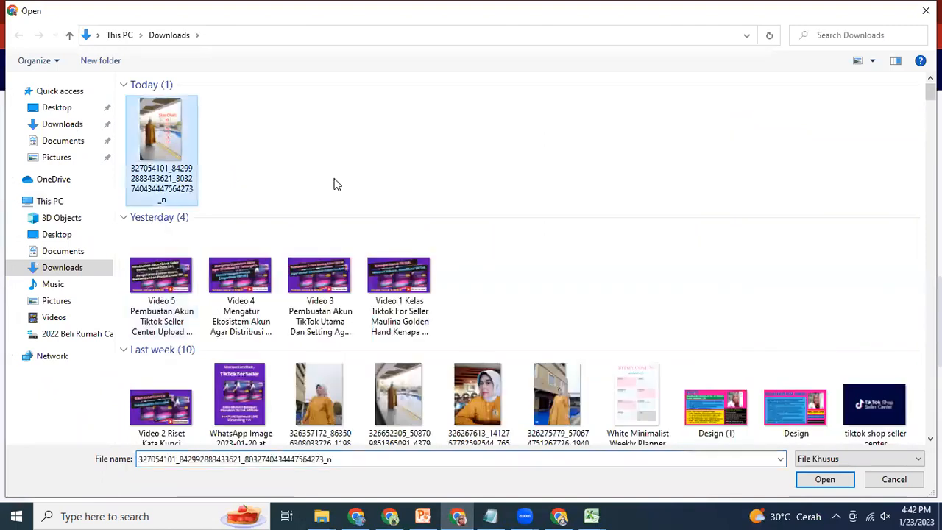
pyautogui.click(823, 480)
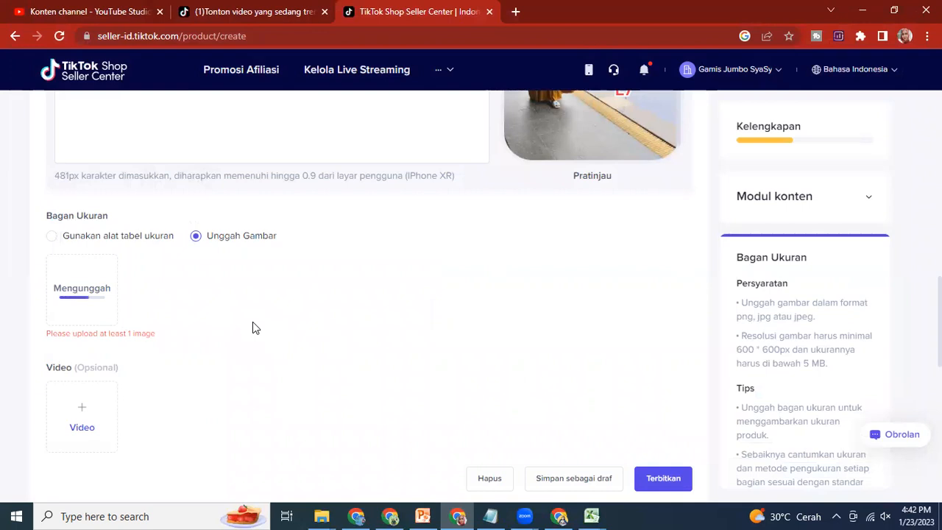
# Step: Under Info Jualan, choose Warna as the variant name and enter Kuning Kunyit as its first value
pyautogui.scroll(-1, 224, 310)
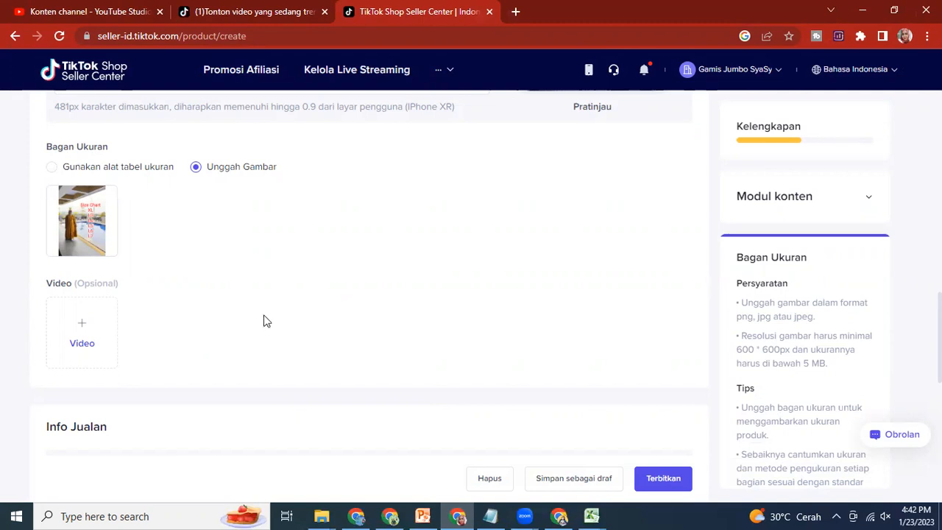
pyautogui.scroll(-2, 317, 277)
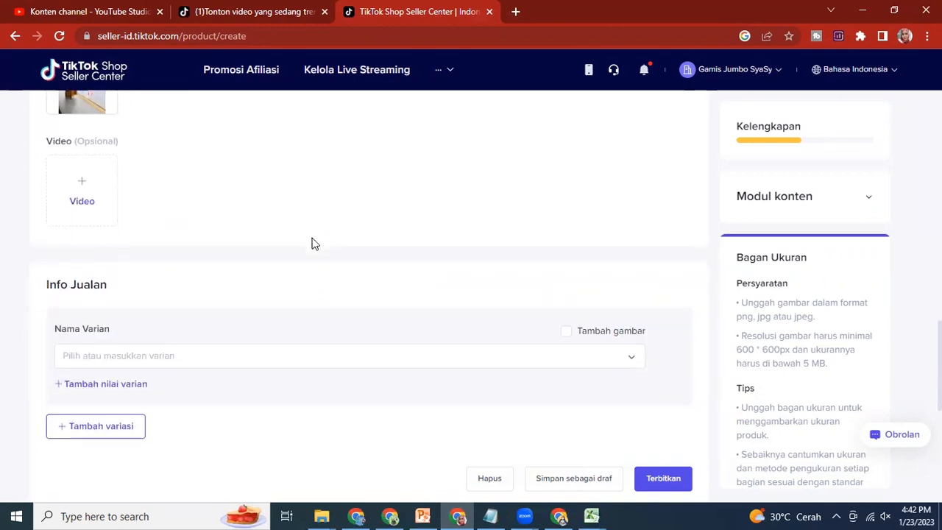
pyautogui.scroll(-2, 314, 243)
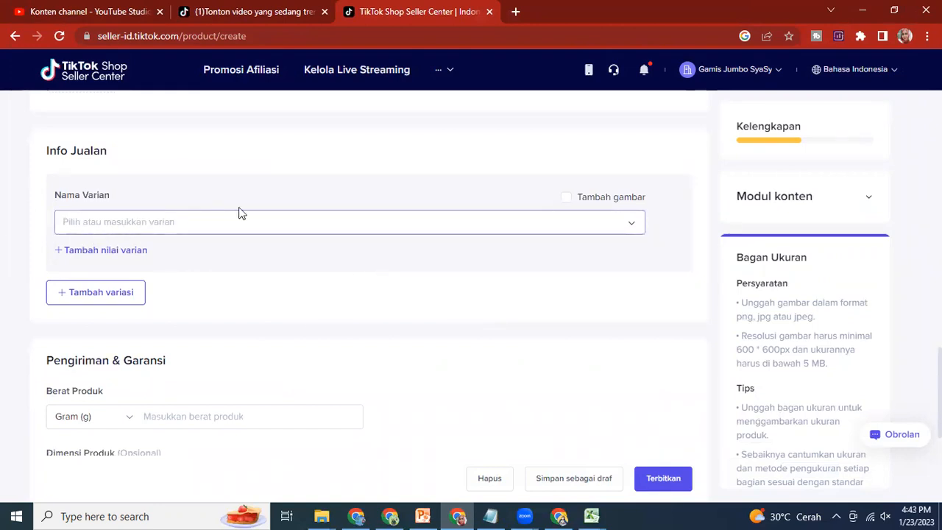
pyautogui.click(401, 232)
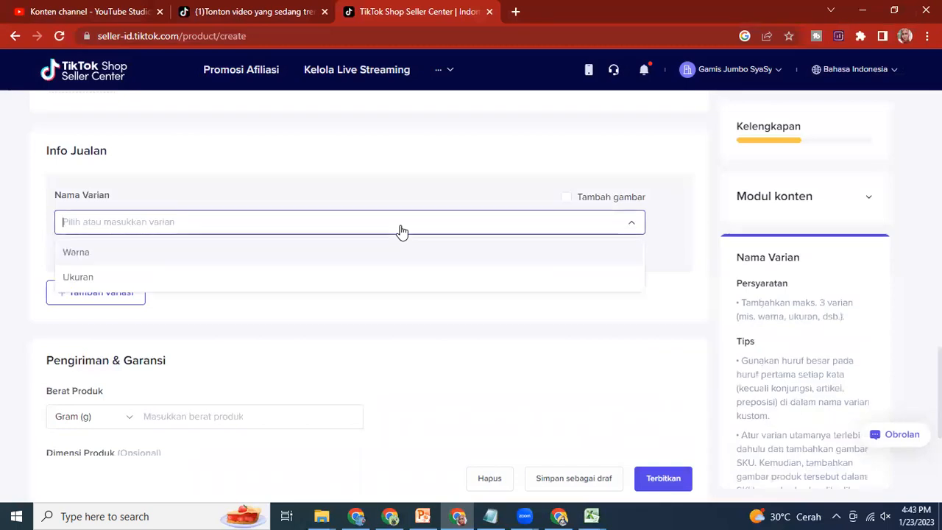
pyautogui.click(77, 253)
pyautogui.click(111, 280)
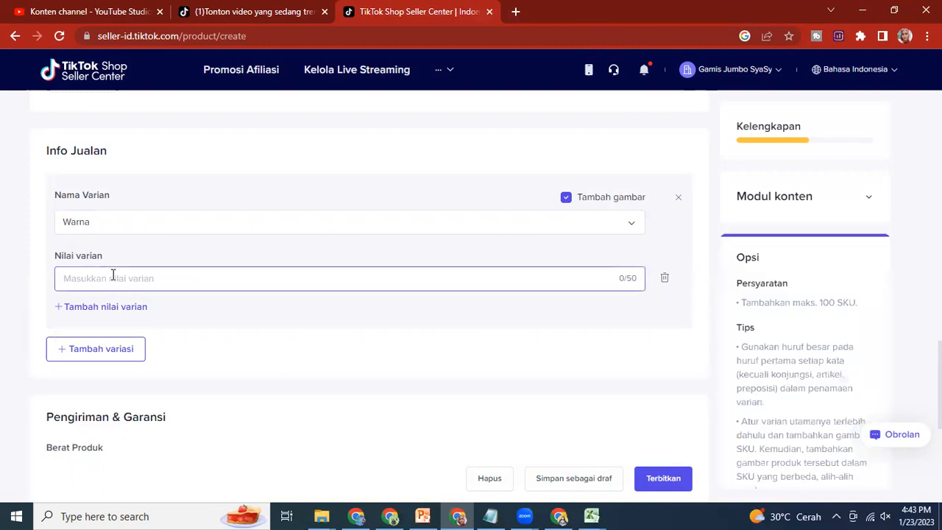
pyautogui.write('Kuning Kunyit')
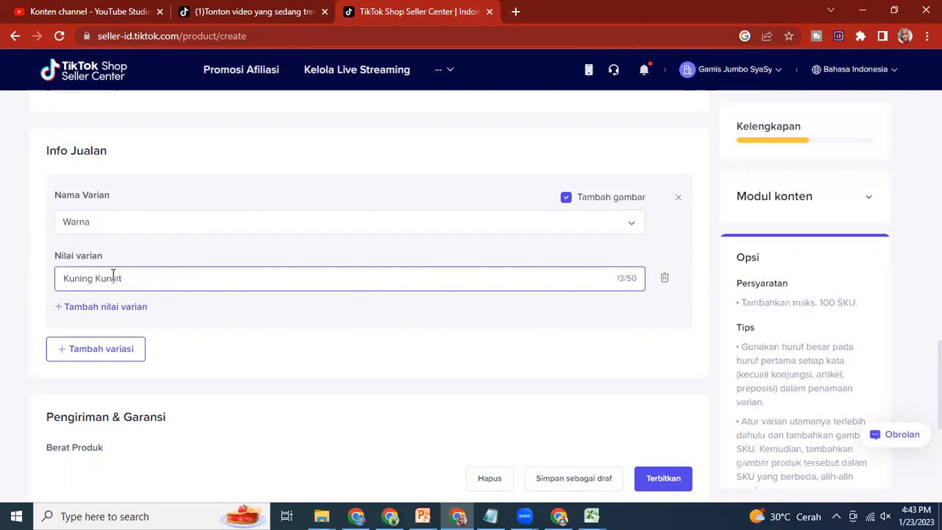
# Step: Add two more Warna variant values, Navy and Maroon
pyautogui.click(100, 309)
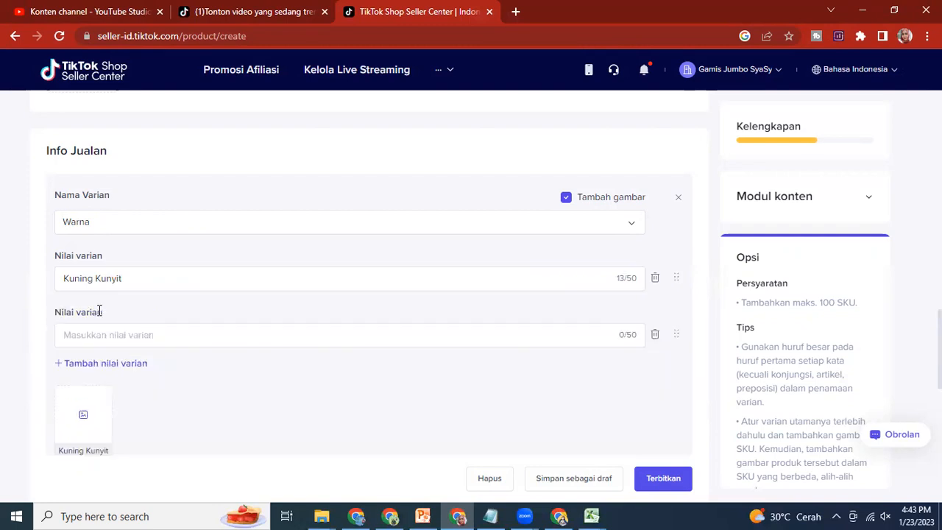
pyautogui.click(100, 332)
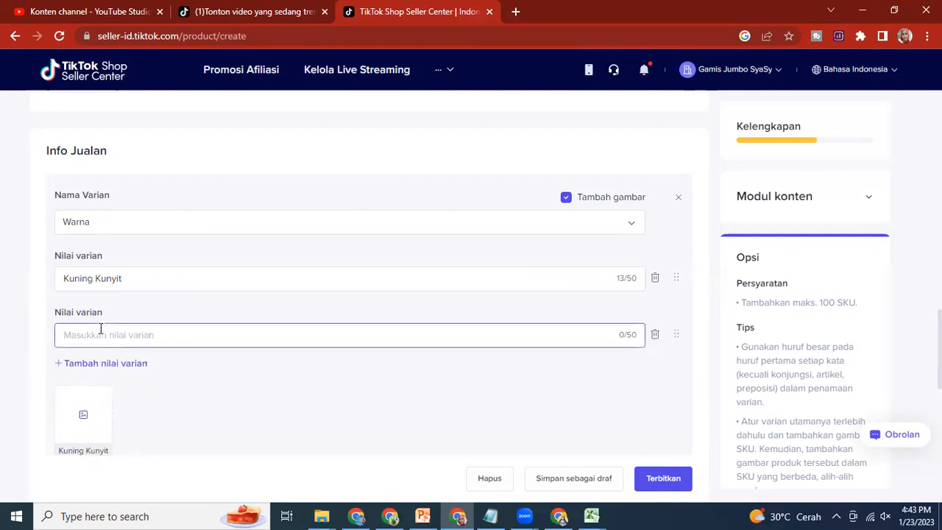
pyautogui.write('Navy')
pyautogui.click(107, 365)
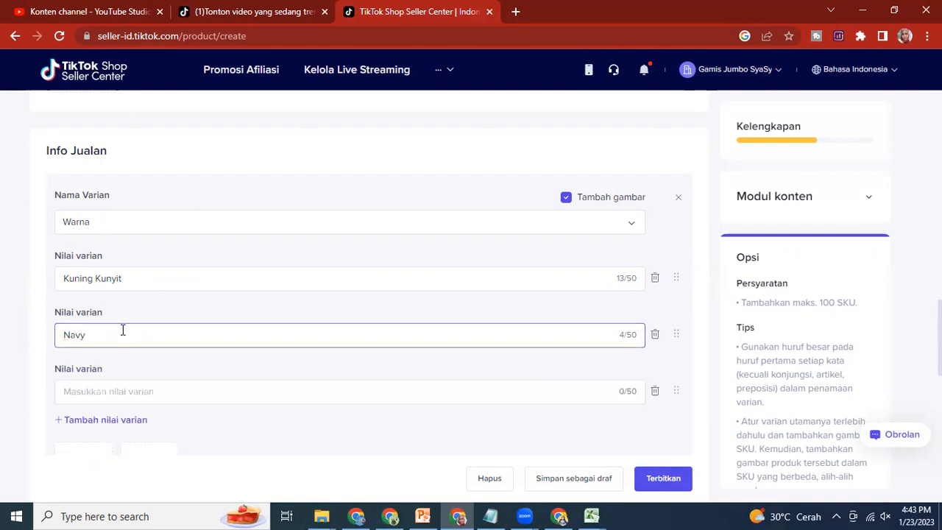
pyautogui.click(87, 390)
pyautogui.write('Maroom')
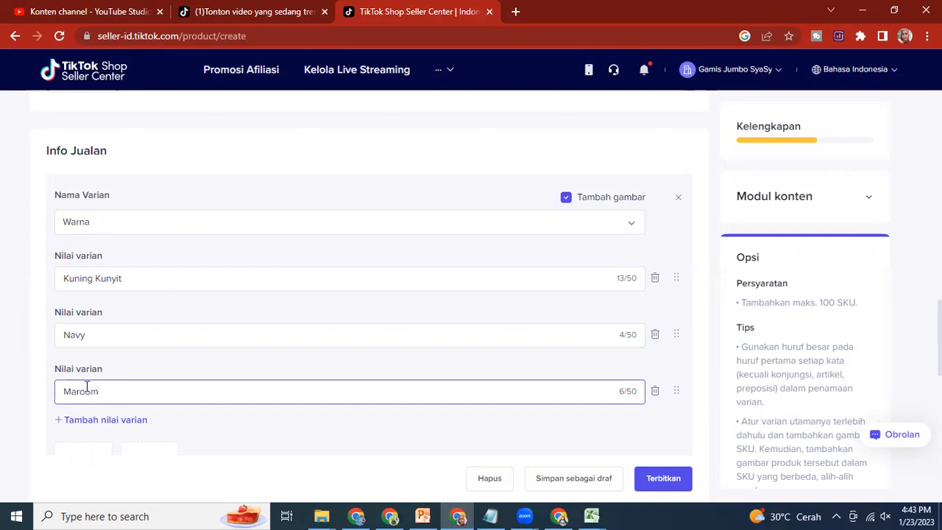
pyautogui.press('BackSpace')
pyautogui.scroll(-2, 349, 339)
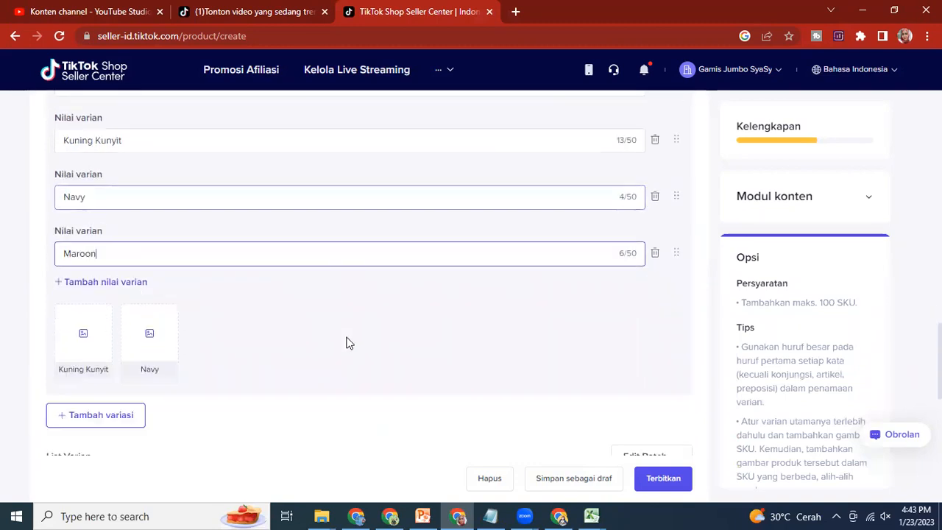
pyautogui.click(339, 323)
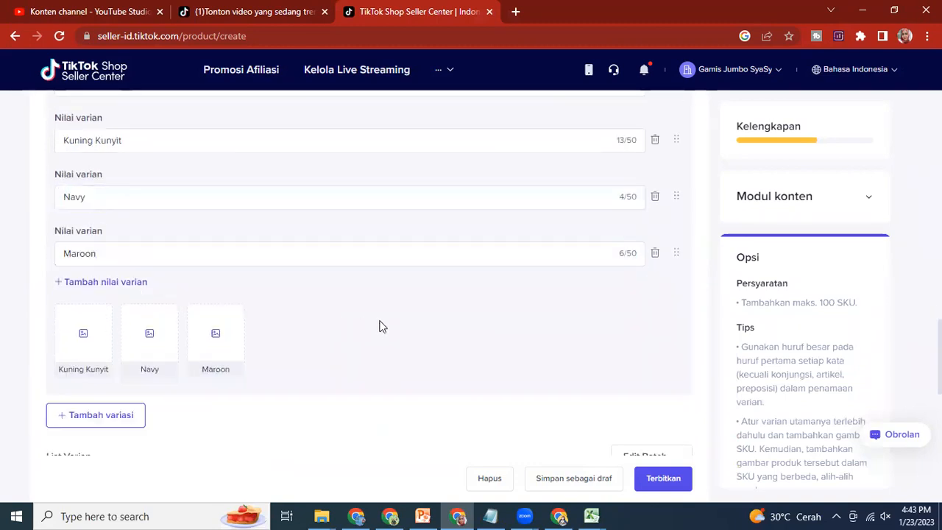
# Step: Turn off Tambah gambar for the Warna variant so its colours need no pictures
pyautogui.scroll(2, 378, 326)
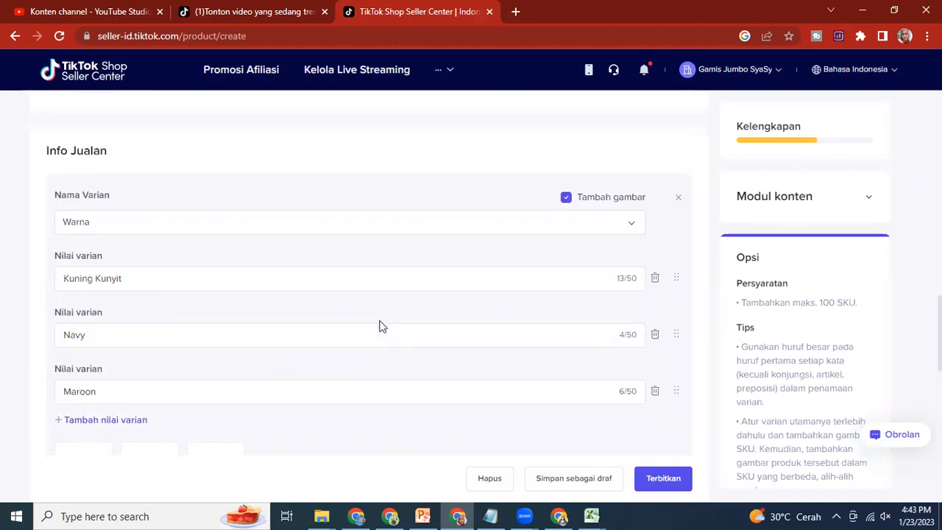
pyautogui.click(566, 198)
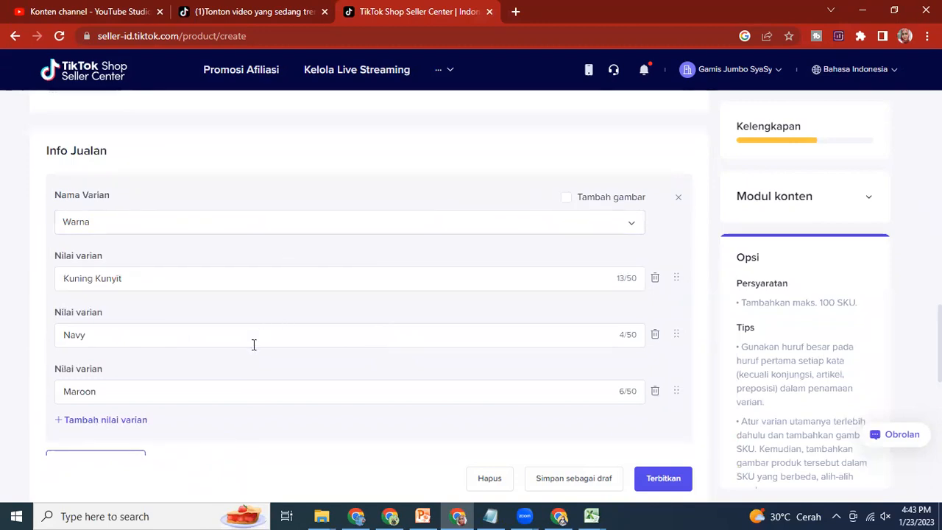
pyautogui.scroll(-2, 253, 343)
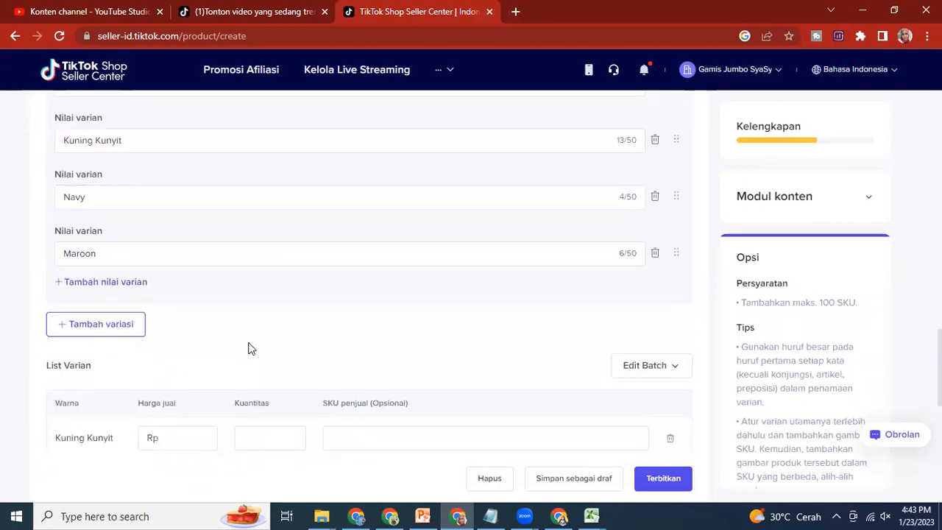
pyautogui.scroll(3, 249, 347)
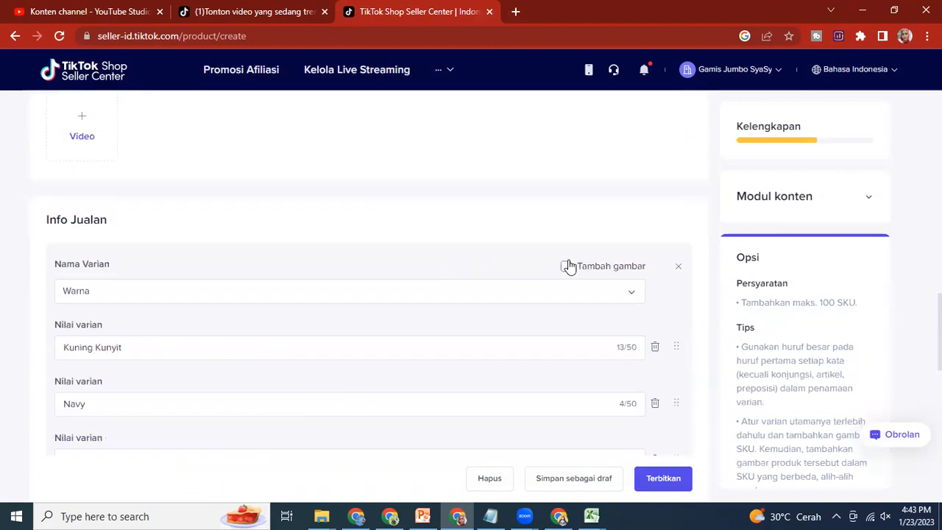
# Step: Batch-edit all variants in List Varian with a selling price of Rp 180.000 and a quantity of 20, without a seller SKU
pyautogui.scroll(-6, 422, 284)
pyautogui.click(421, 280)
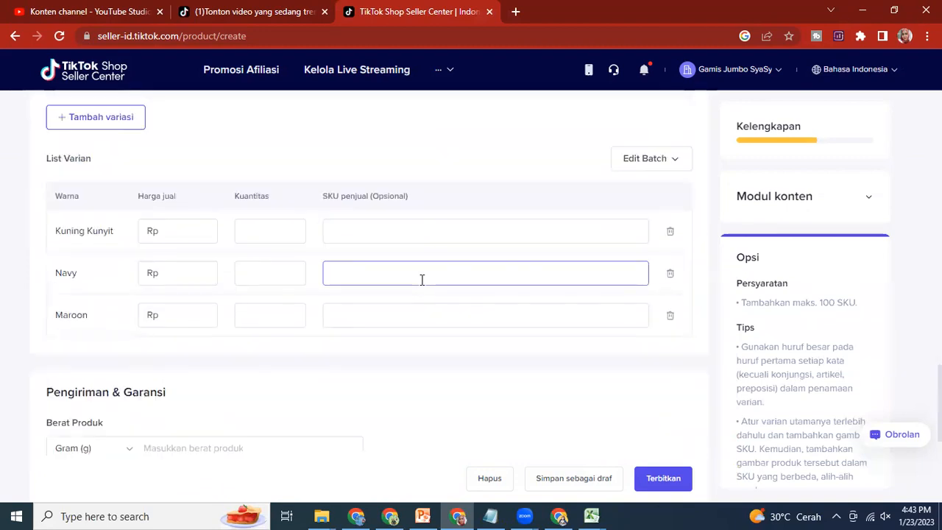
pyautogui.click(189, 231)
pyautogui.click(678, 159)
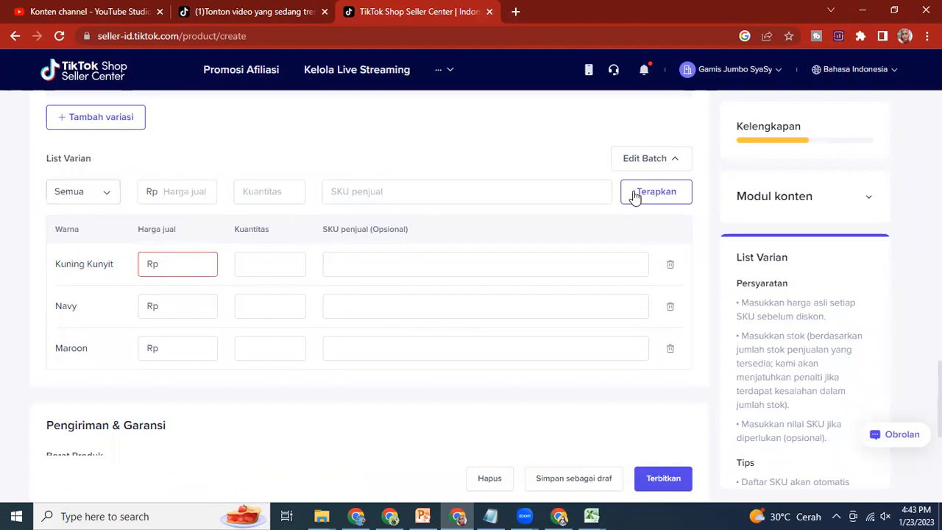
pyautogui.click(169, 190)
pyautogui.write('1')
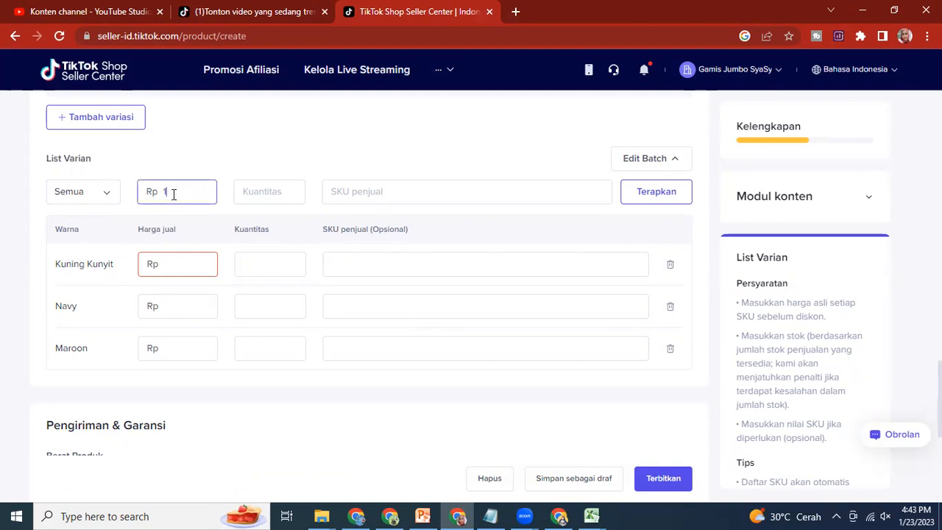
pyautogui.press('BackSpace')
pyautogui.write('180.000')
pyautogui.click(296, 188)
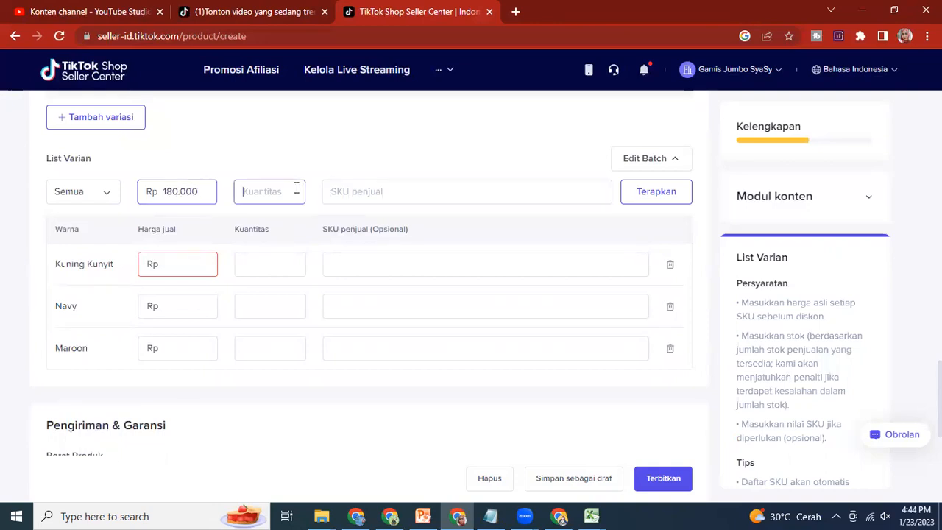
pyautogui.write('20')
pyautogui.click(379, 191)
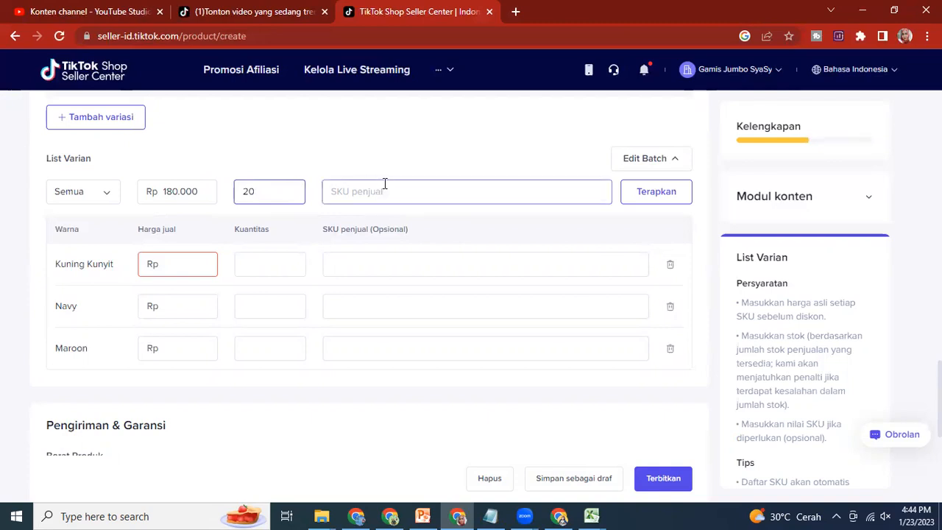
pyautogui.click(648, 195)
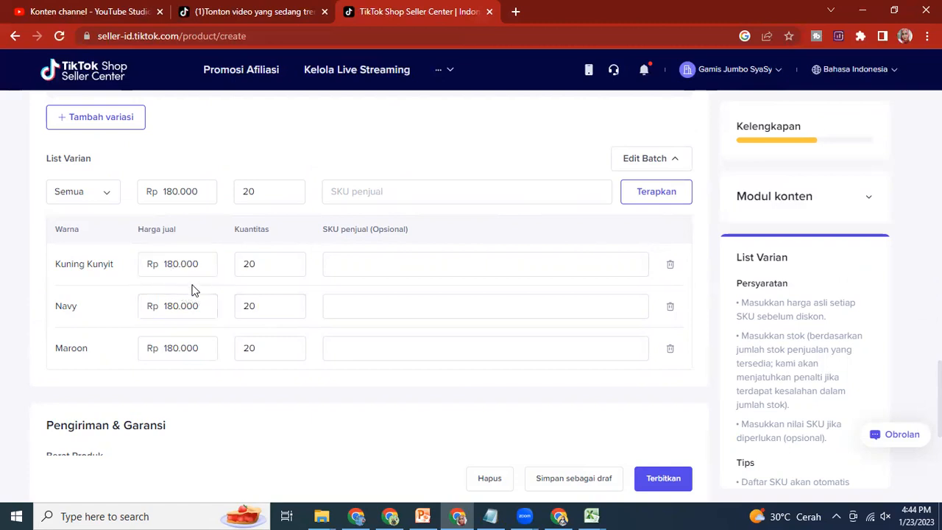
# Step: Set the product weight (Berat Produk) to 200 grams under Pengiriman & Garansi
pyautogui.click(249, 300)
pyautogui.scroll(-3, 173, 287)
pyautogui.click(187, 282)
pyautogui.write('200')
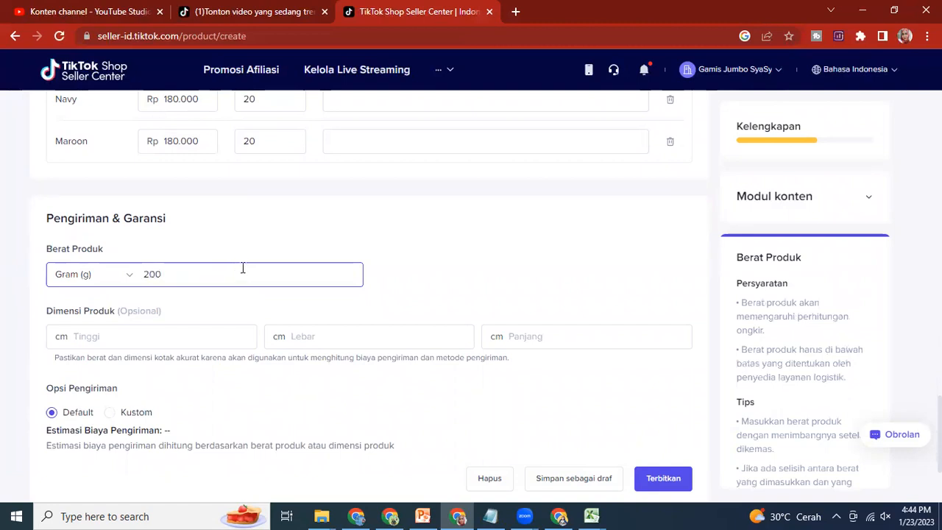
pyautogui.click(186, 321)
# Step: Enable cash on delivery (Bayar di Tempat), leaving the optional dimensions and warranty fields empty
pyautogui.scroll(-1, 210, 325)
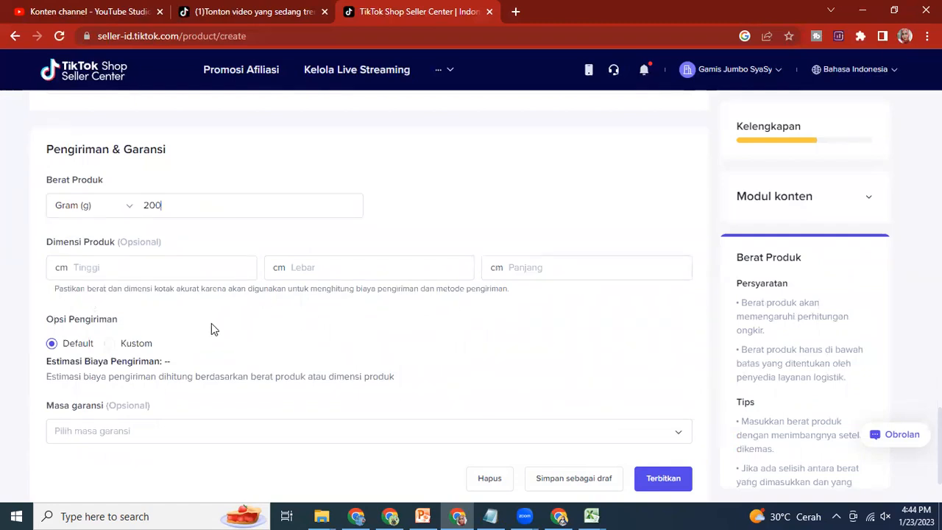
pyautogui.scroll(-2, 211, 323)
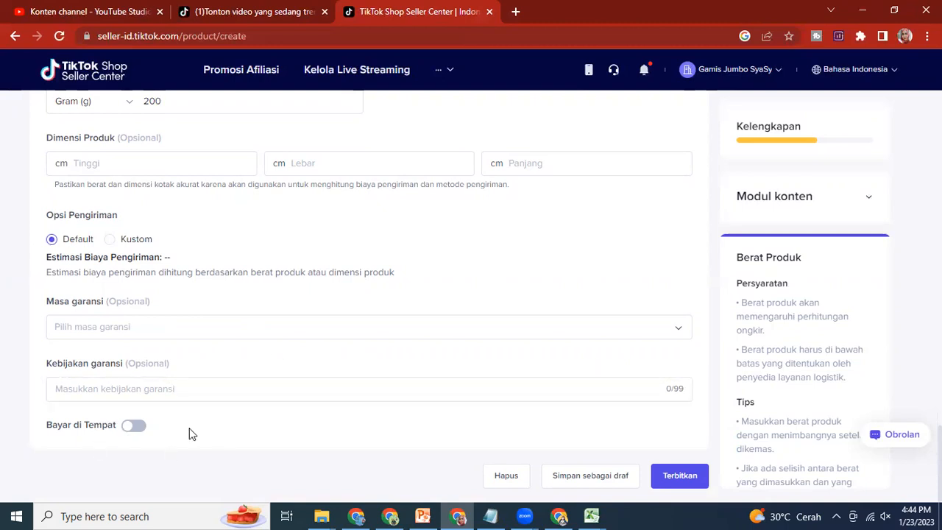
pyautogui.click(128, 434)
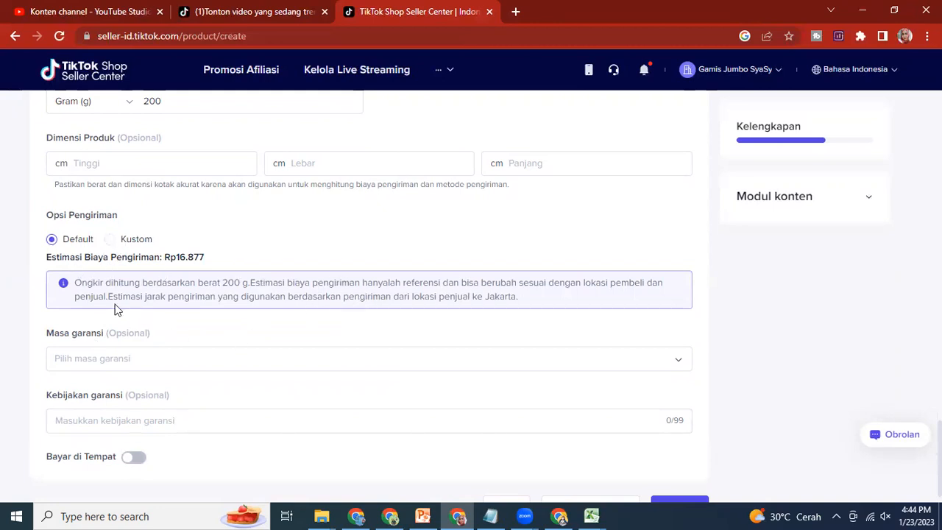
pyautogui.scroll(-1, 169, 377)
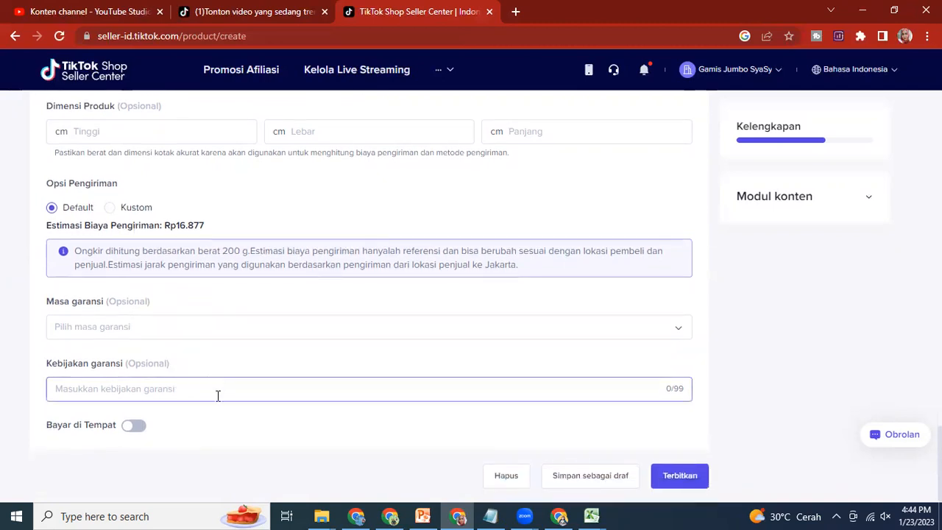
pyautogui.click(130, 432)
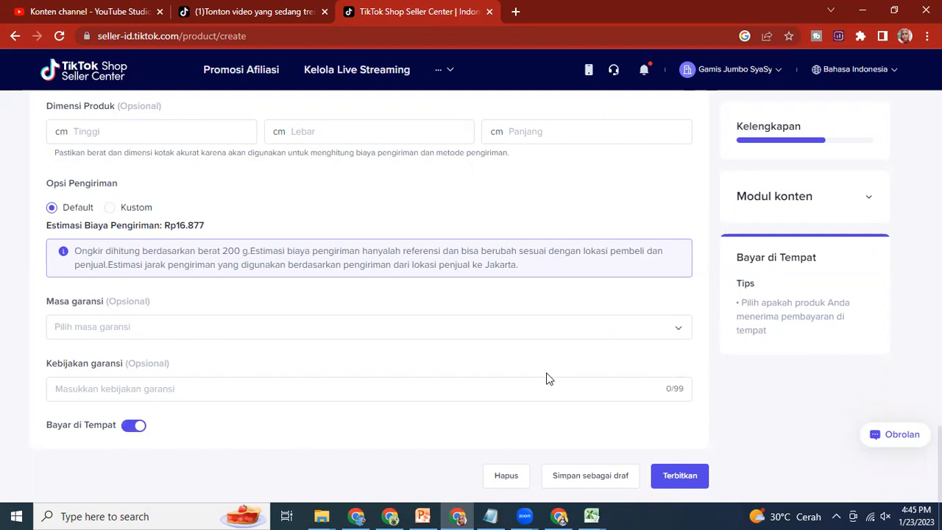
# Step: Check the completed product form once more, publish the product (Terbitkan), and finish without adding another one
pyautogui.scroll(10, 513, 353)
pyautogui.scroll(8, 292, 297)
pyautogui.scroll(-4, 292, 298)
pyautogui.scroll(1, 292, 298)
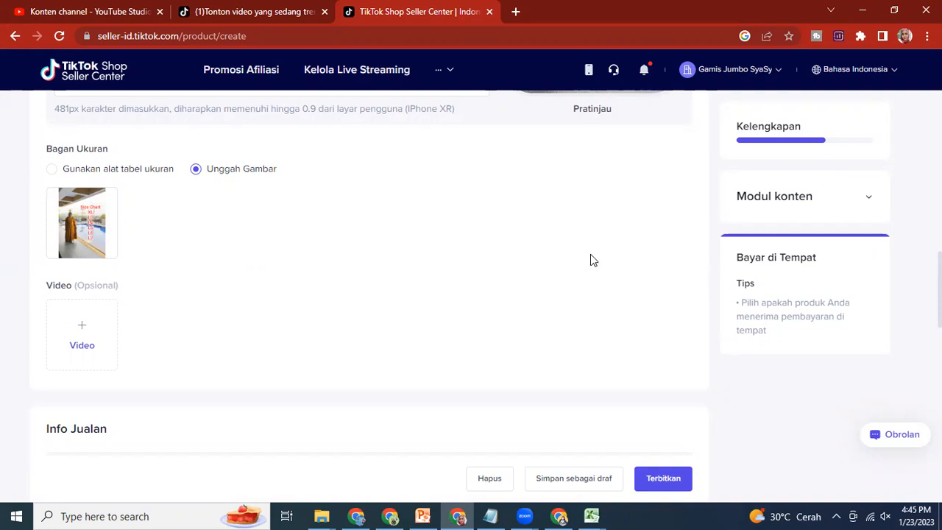
pyautogui.scroll(-15, 589, 260)
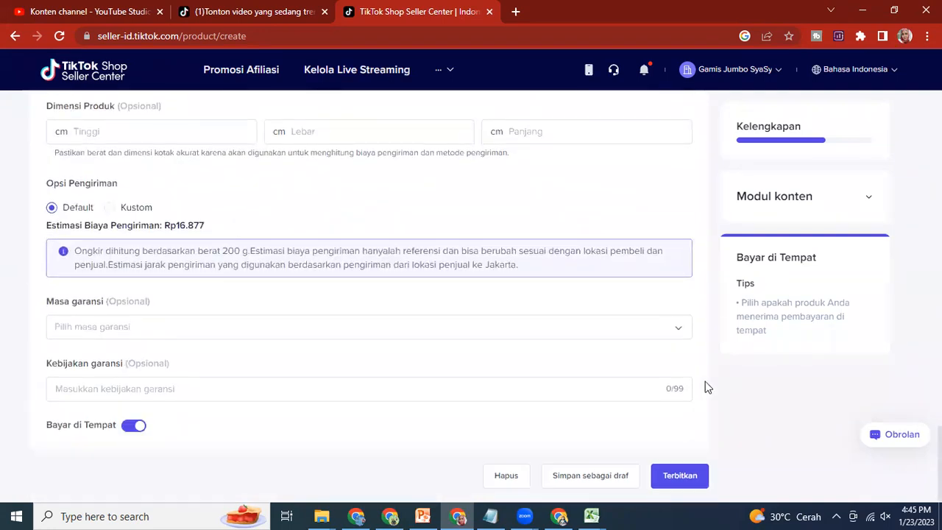
pyautogui.click(699, 480)
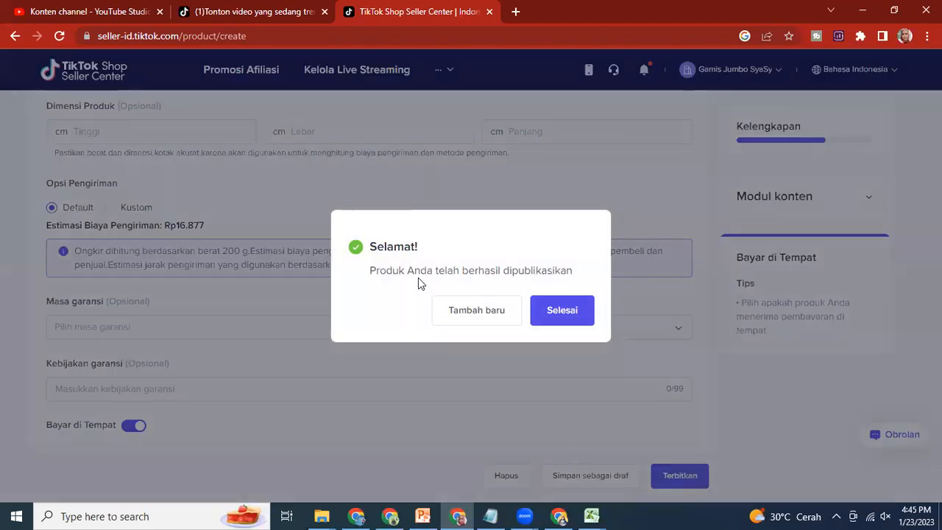
pyautogui.click(575, 314)
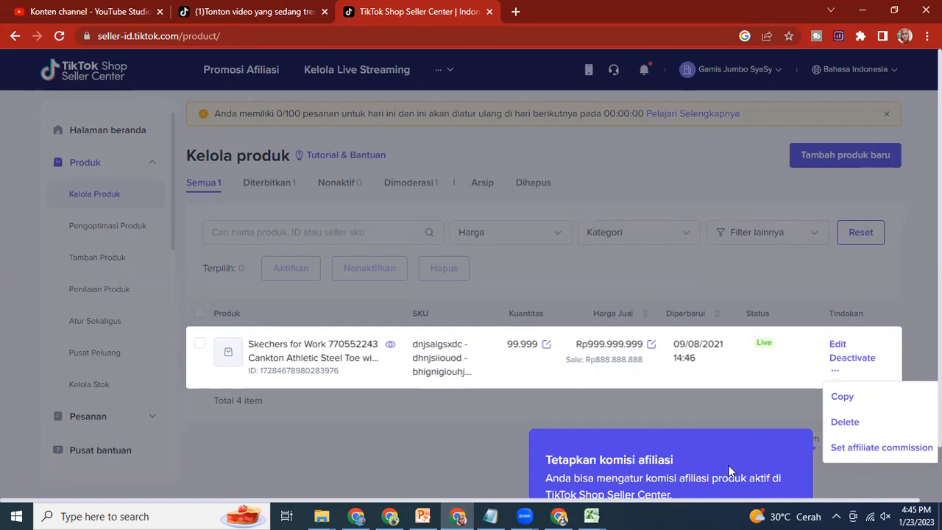
# Step: Dismiss the affiliate commission and batch management tips on the Kelola produk page to reveal the product list
pyautogui.hotkey('ctrl', '-')
pyautogui.hotkey('ctrl', '-')
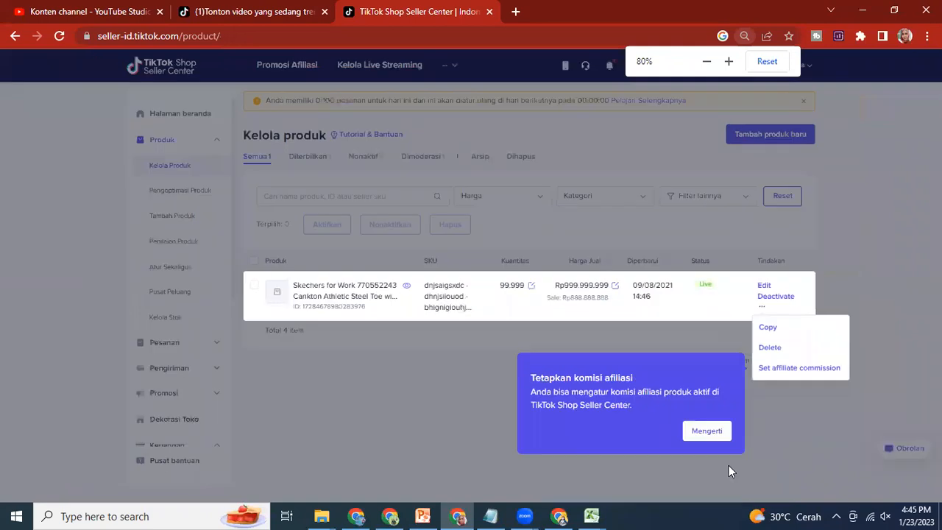
pyautogui.click(719, 434)
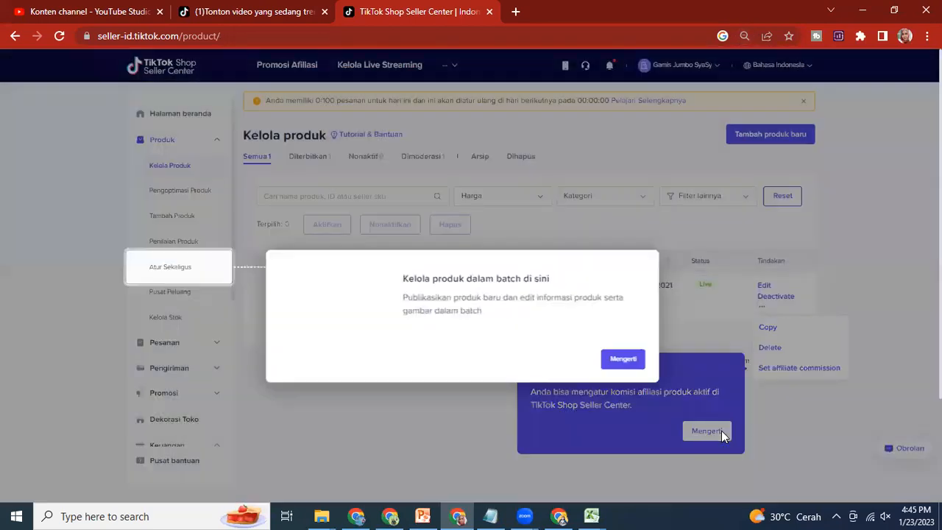
pyautogui.click(623, 360)
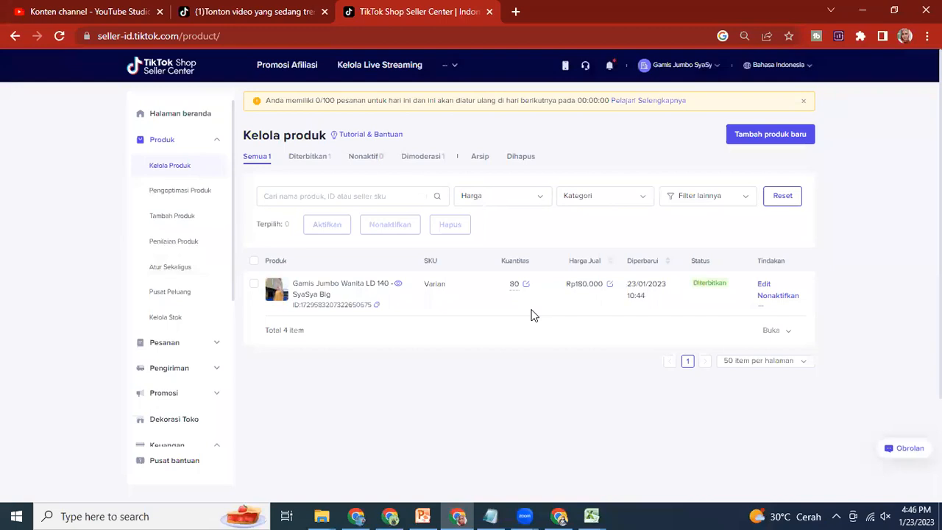
pyautogui.hotkey('ctrl', '+')
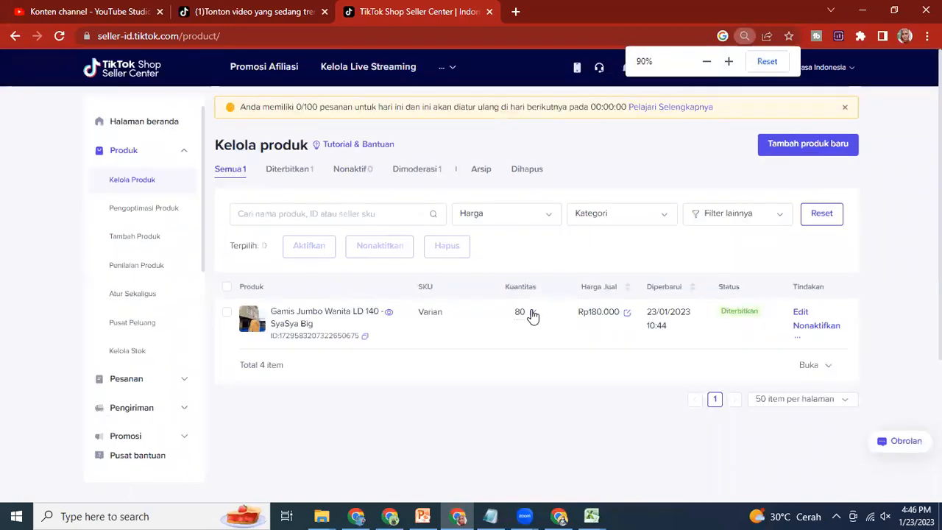
pyautogui.hotkey('ctrl', '+')
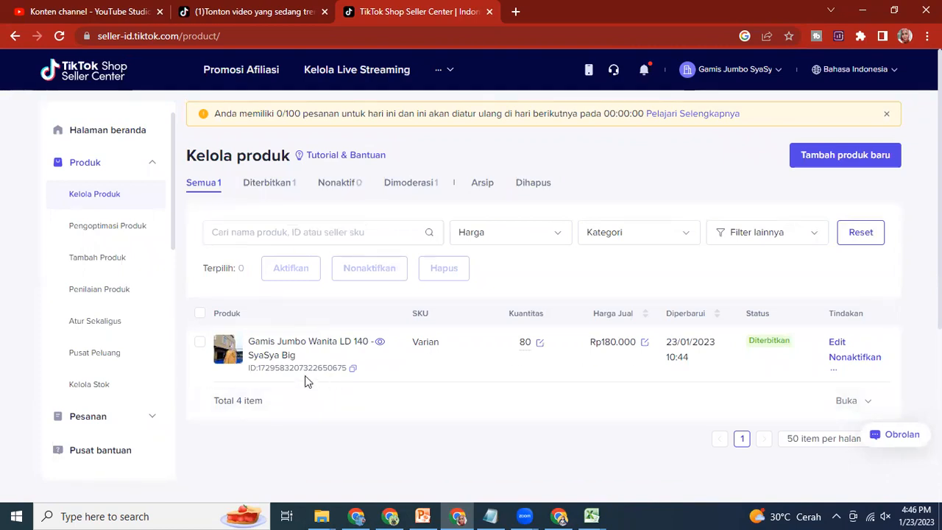
# Step: Examine the Pengoptimasi Produk overview and the Penilaian Produk dashboard, going through the latter's introductory tips
pyautogui.click(101, 231)
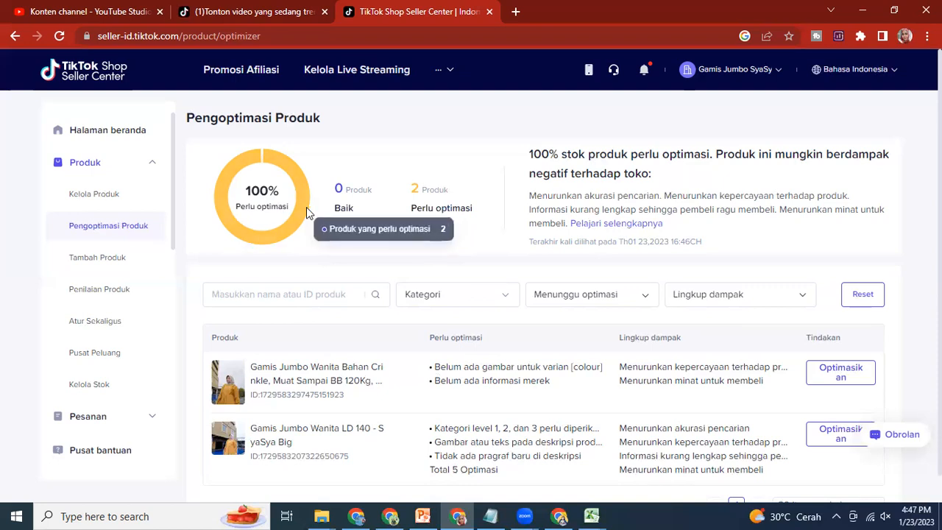
pyautogui.moveTo(296, 215)
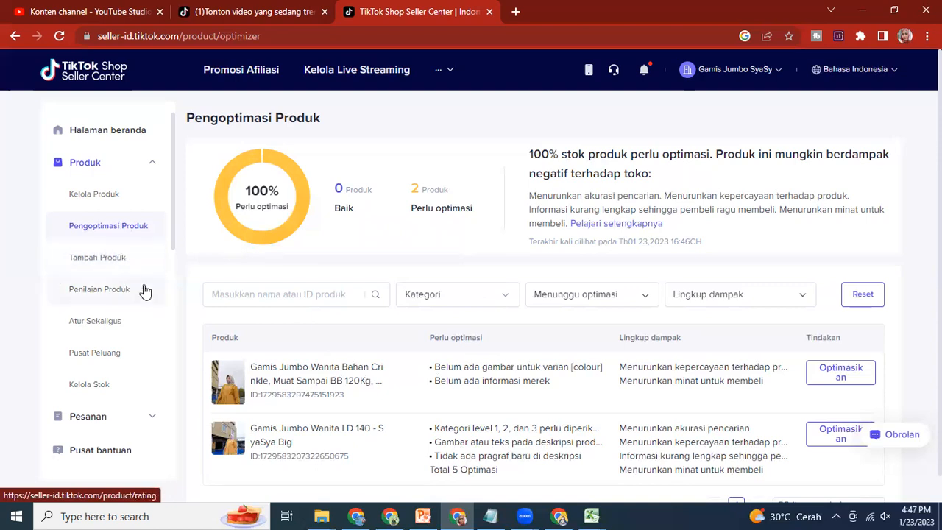
pyautogui.click(97, 297)
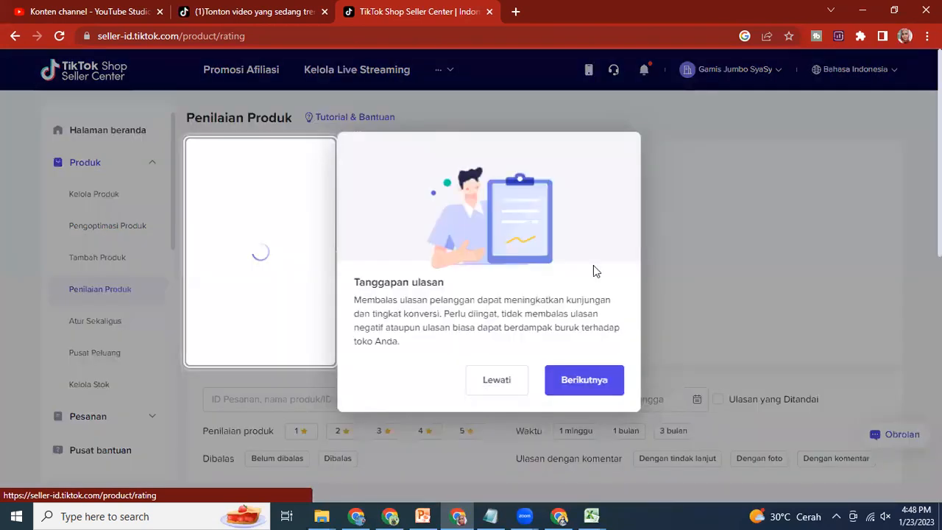
pyautogui.click(614, 387)
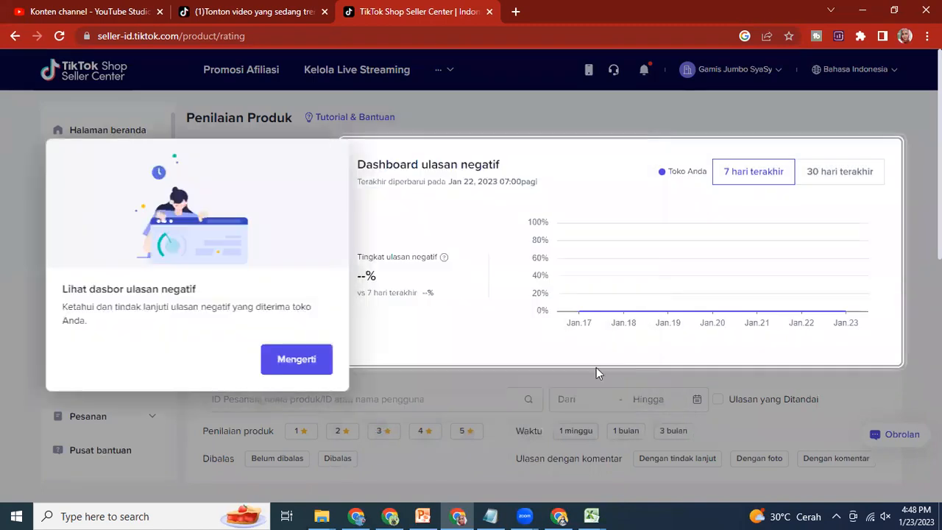
pyautogui.click(292, 371)
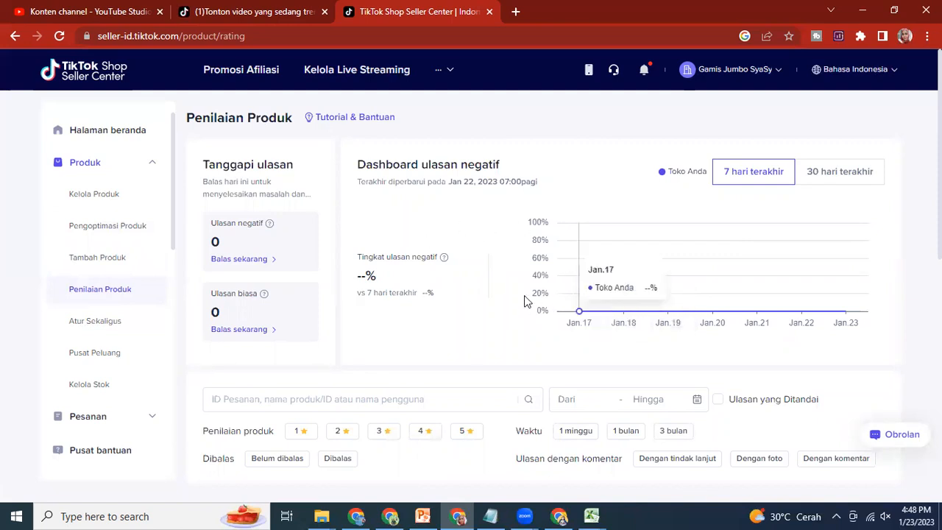
# Step: Look over the bulk product tools on the Atur Sekaligus page, and collapse the Produk section
pyautogui.click(96, 322)
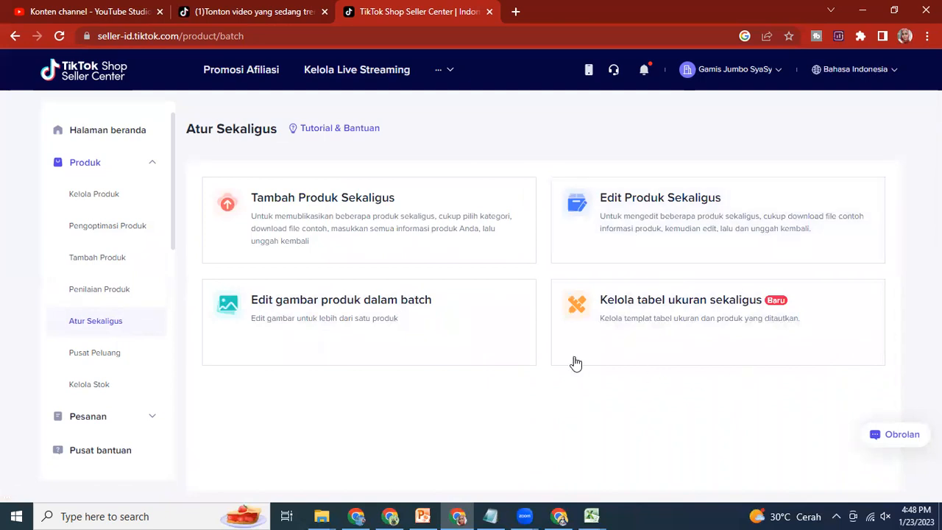
pyautogui.moveTo(574, 361)
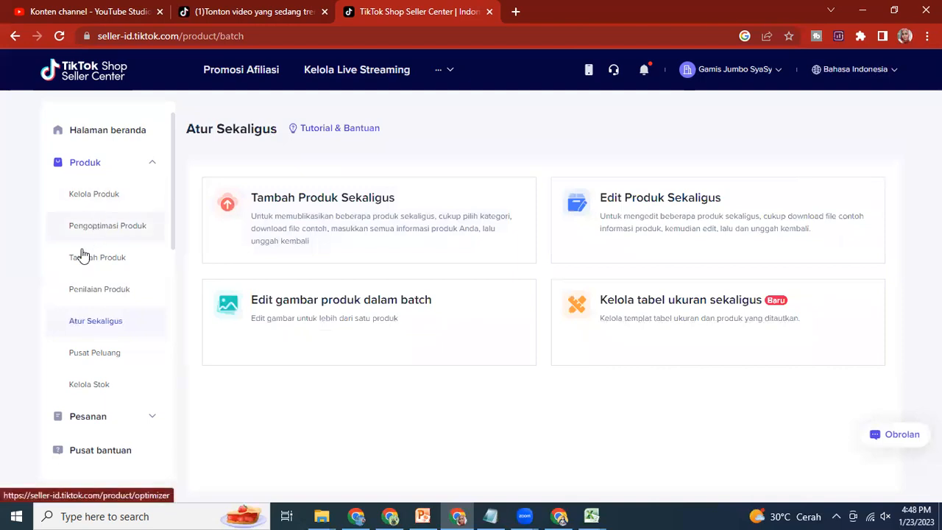
pyautogui.click(155, 167)
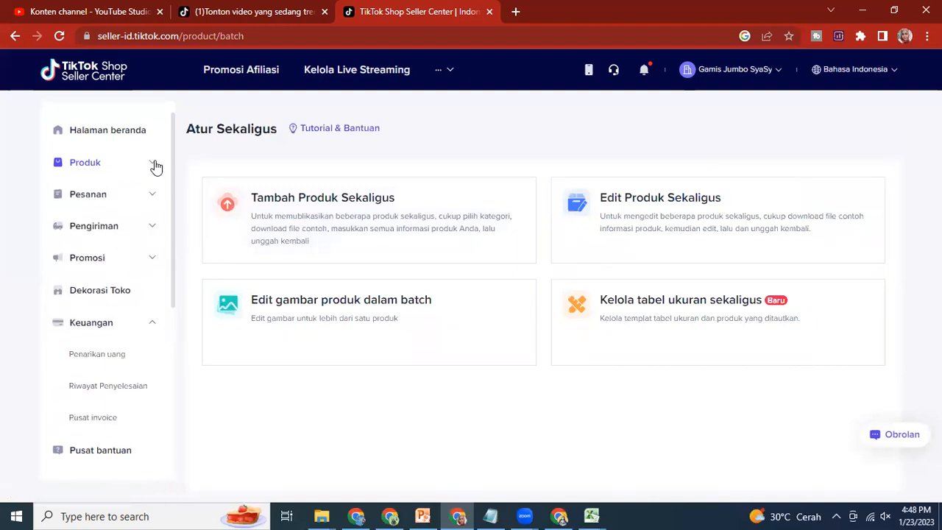
# Step: Open Kelola Pesanan from the Pesanan section and dismiss the tip about cancelled orders
pyautogui.click(143, 200)
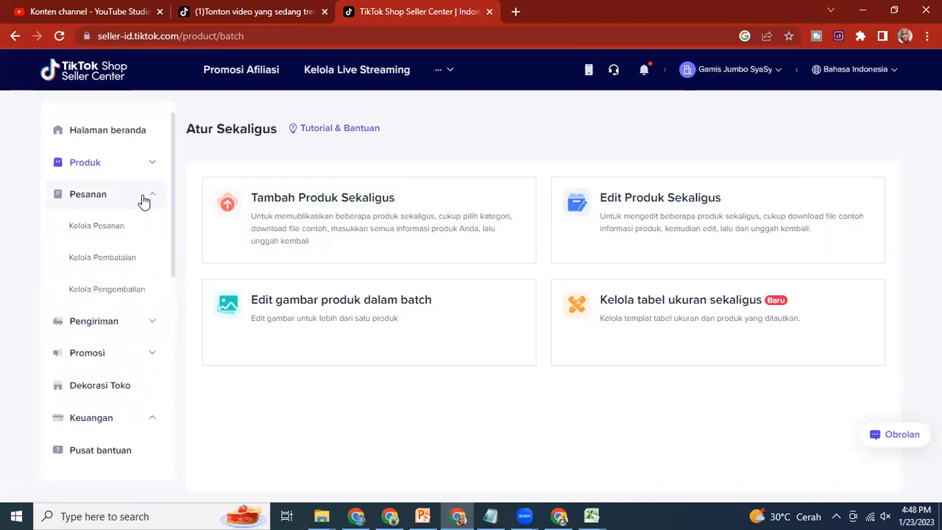
pyautogui.click(105, 231)
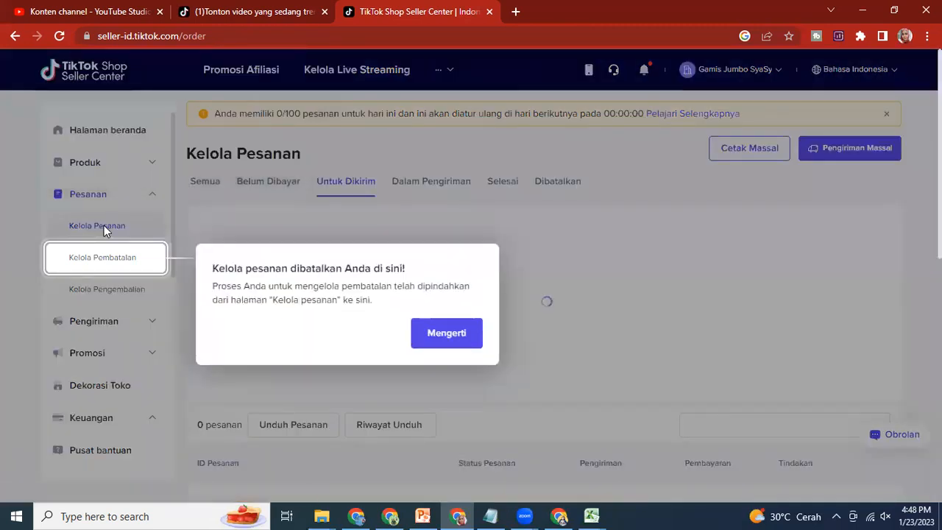
pyautogui.click(439, 332)
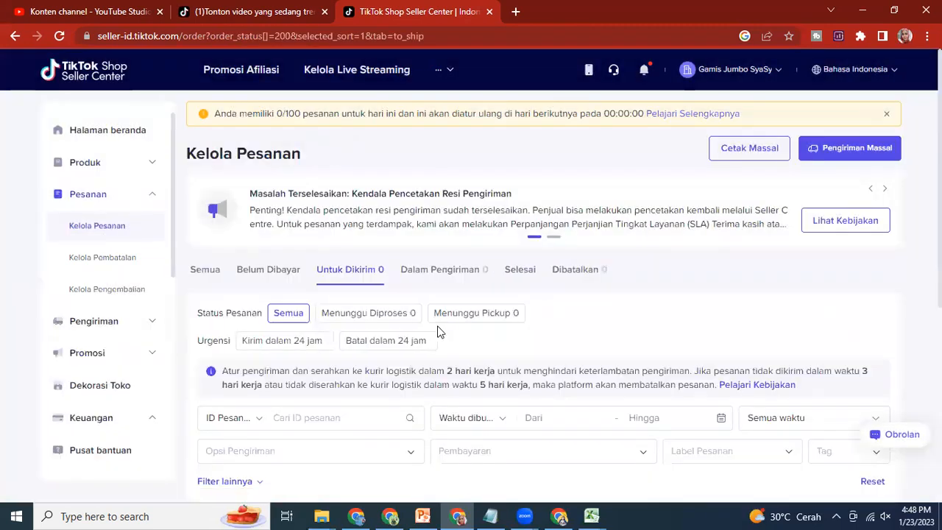
# Step: View the orders under Semua, Belum Dibayar and Untuk Dikirim, filtering the last by Menunggu Diproses and Menunggu Pickup
pyautogui.click(201, 271)
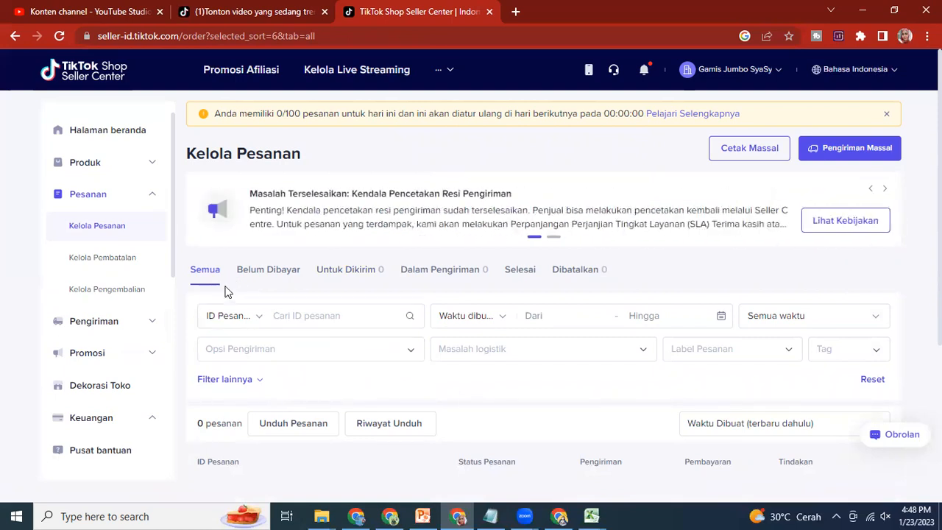
pyautogui.click(260, 271)
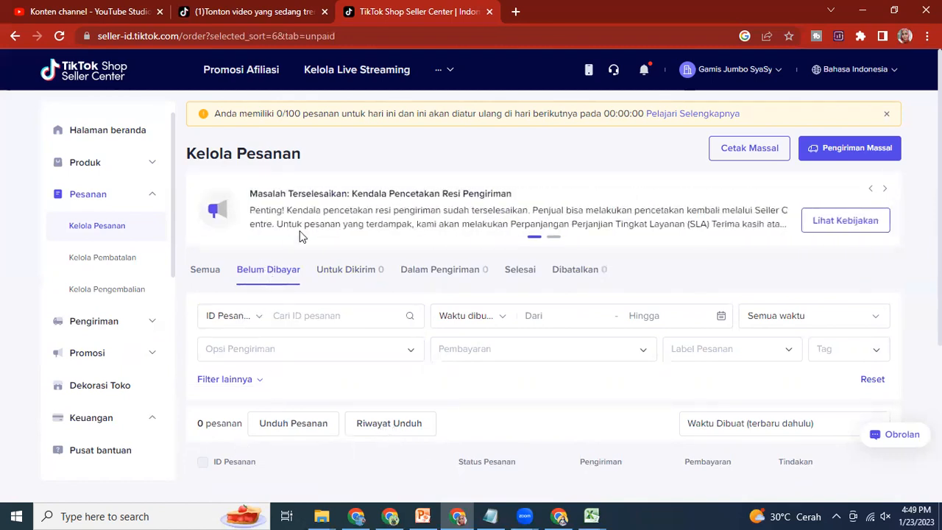
pyautogui.click(349, 278)
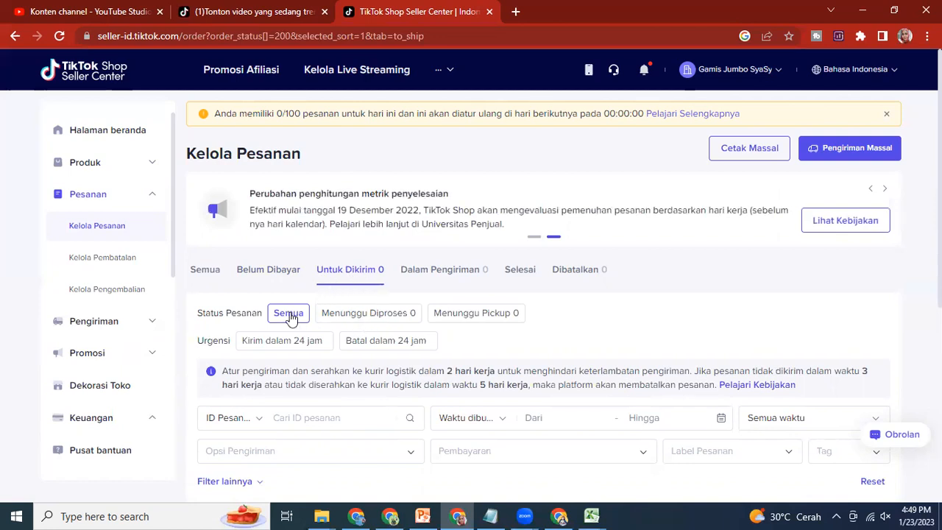
pyautogui.click(379, 315)
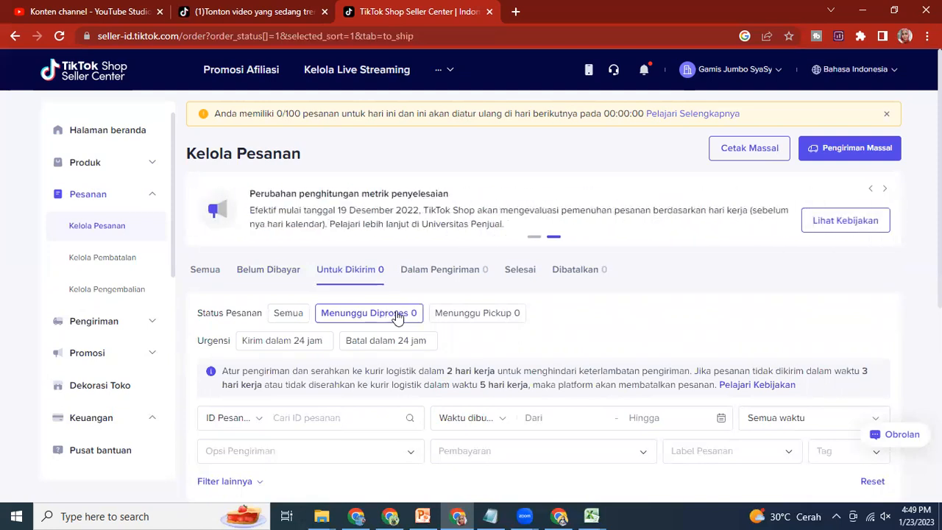
pyautogui.click(492, 314)
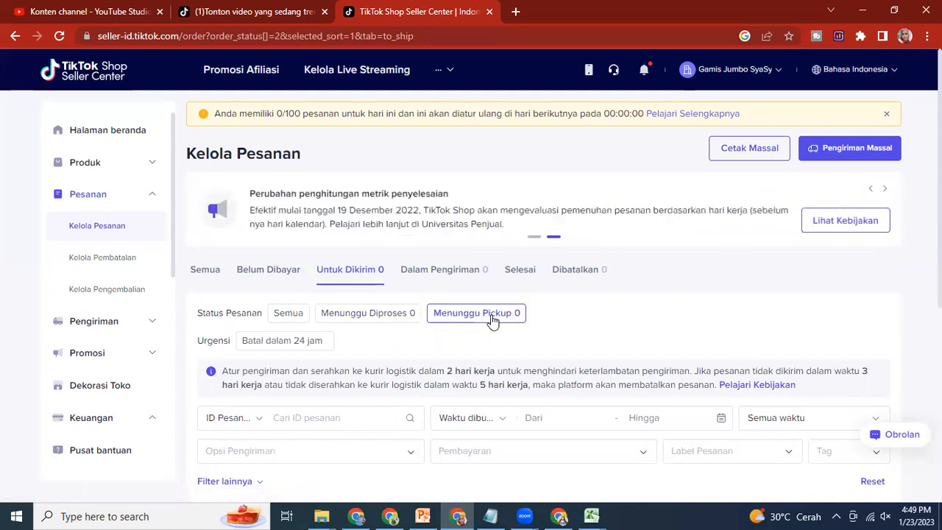
pyautogui.scroll(-5, 525, 338)
pyautogui.scroll(3, 525, 337)
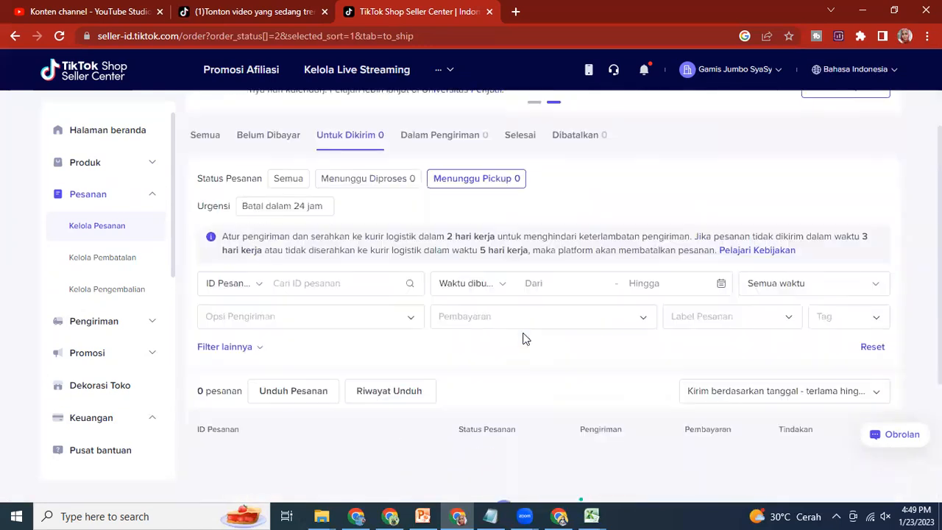
pyautogui.scroll(2, 524, 338)
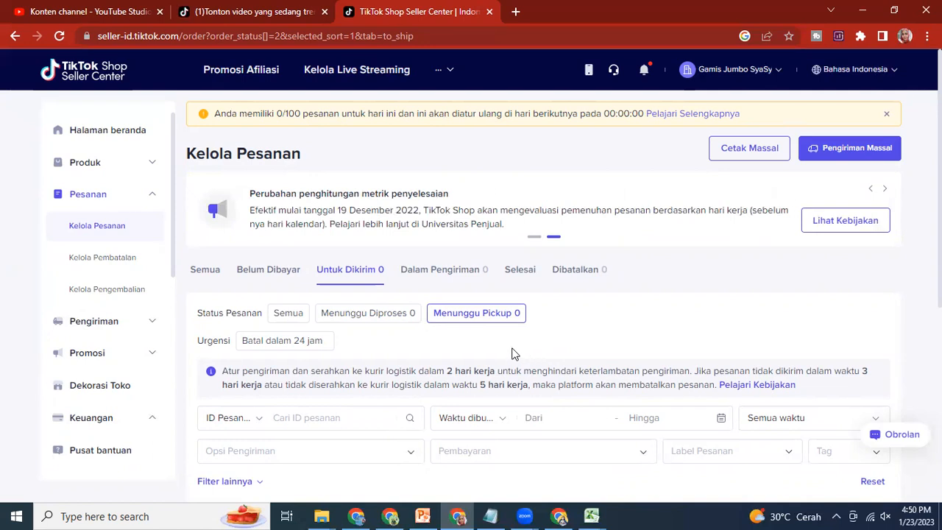
# Step: View the orders under the Dalam Pengiriman, Selesai and Dibatalkan statuses
pyautogui.click(444, 273)
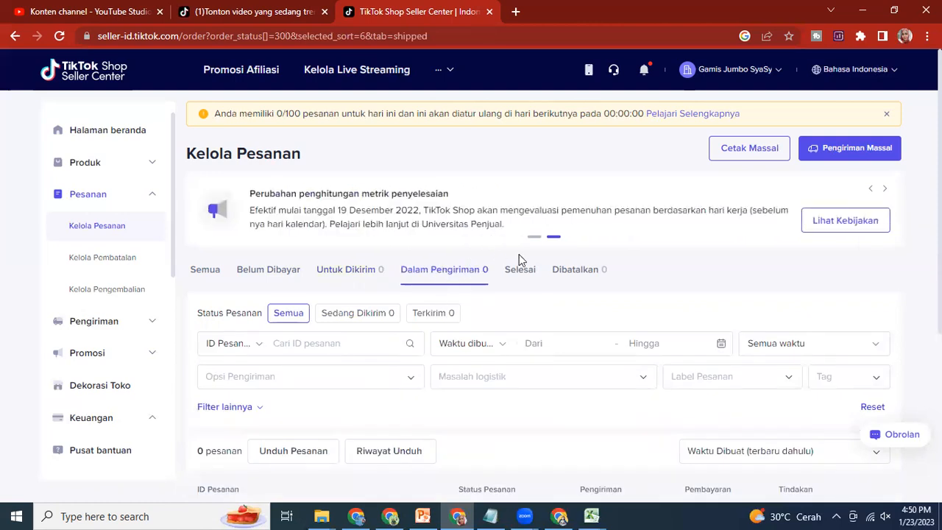
pyautogui.click(523, 272)
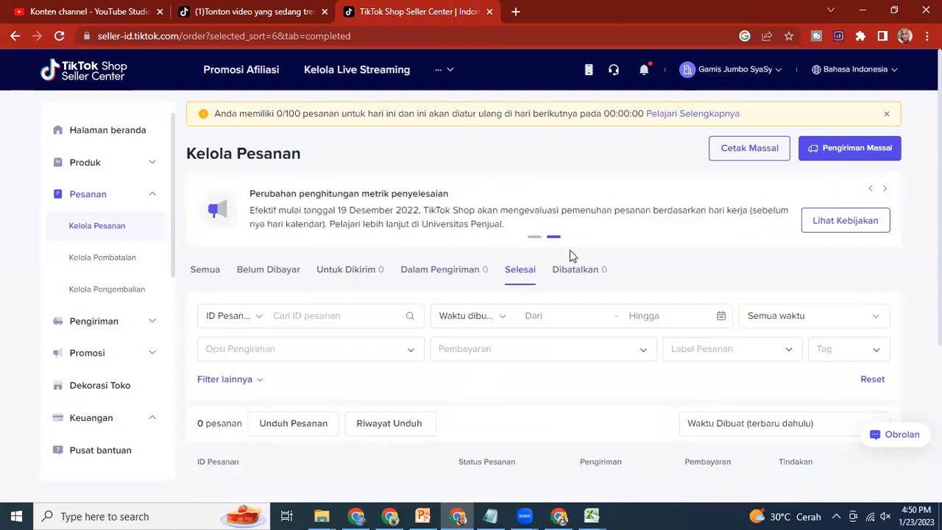
pyautogui.click(576, 272)
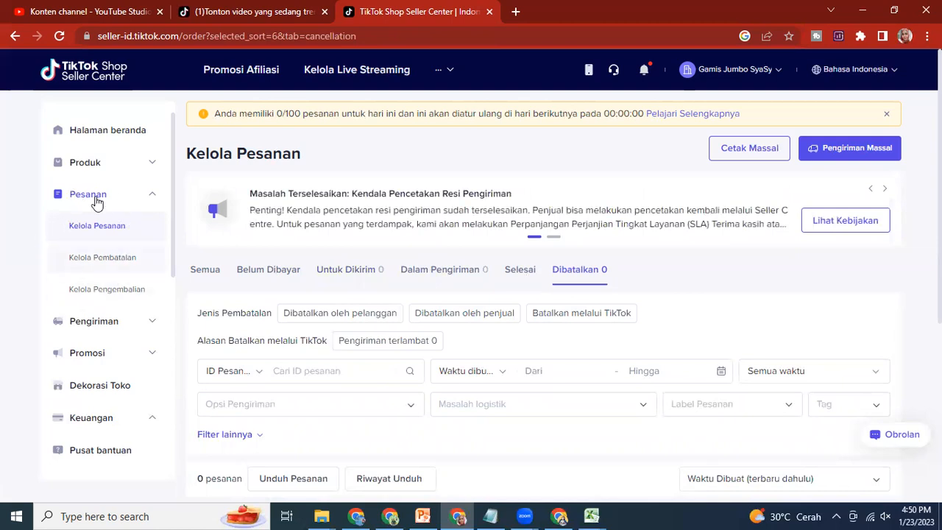
# Step: View the Kelola Pembatalan page, dismissing its tips and satisfaction survey, and collapse the Pesanan section
pyautogui.click(120, 262)
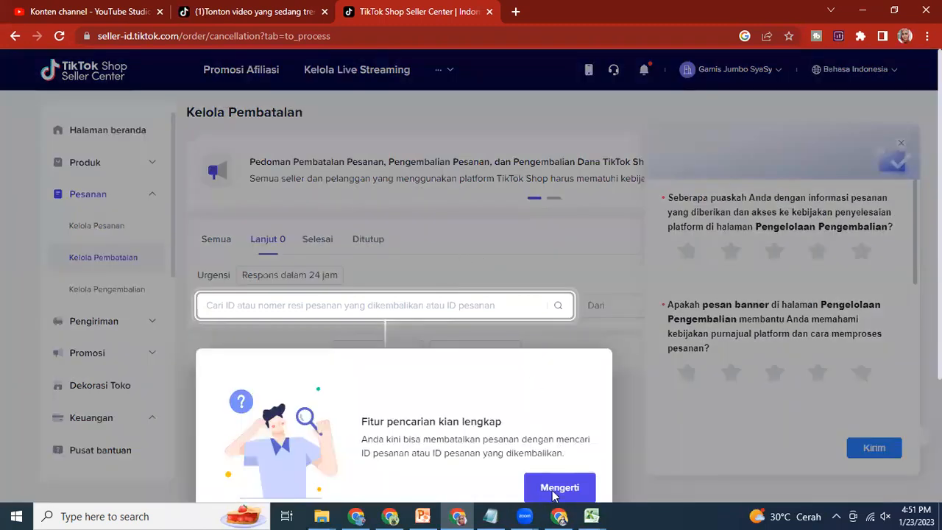
pyautogui.click(556, 489)
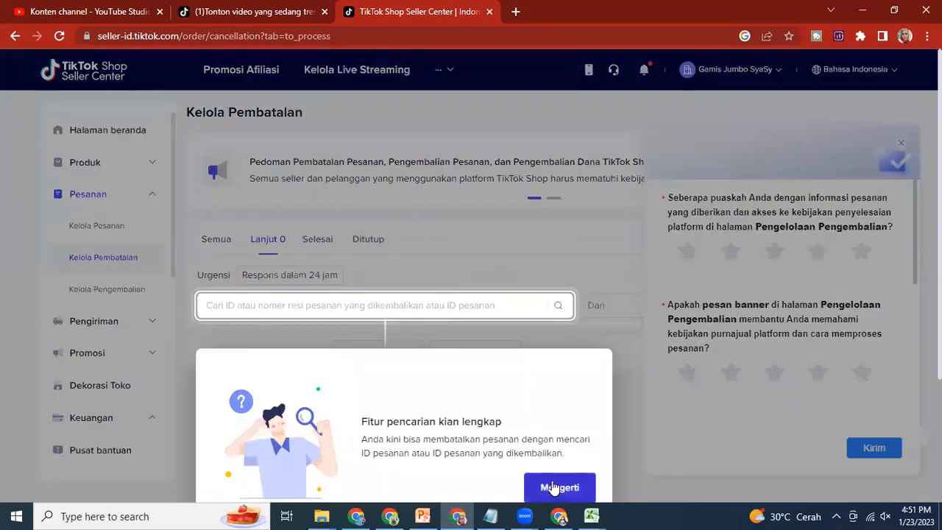
pyautogui.click(574, 283)
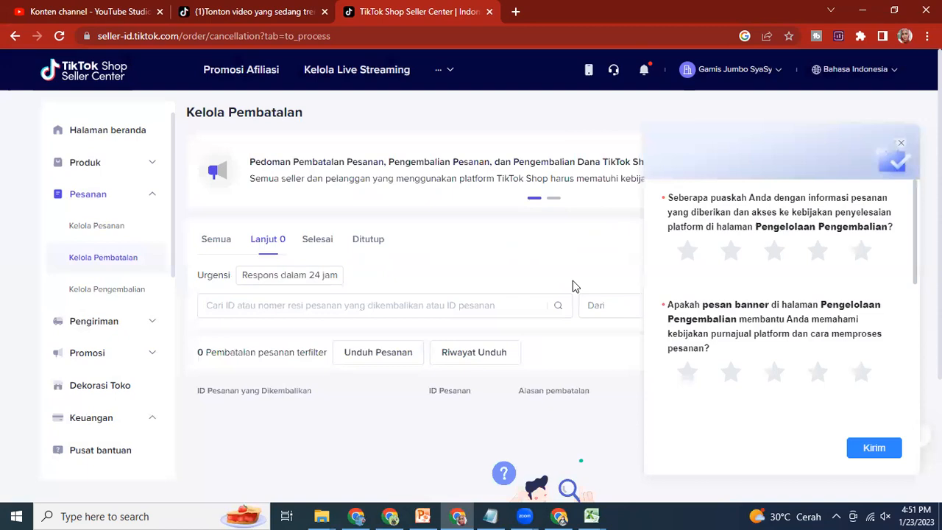
pyautogui.click(900, 143)
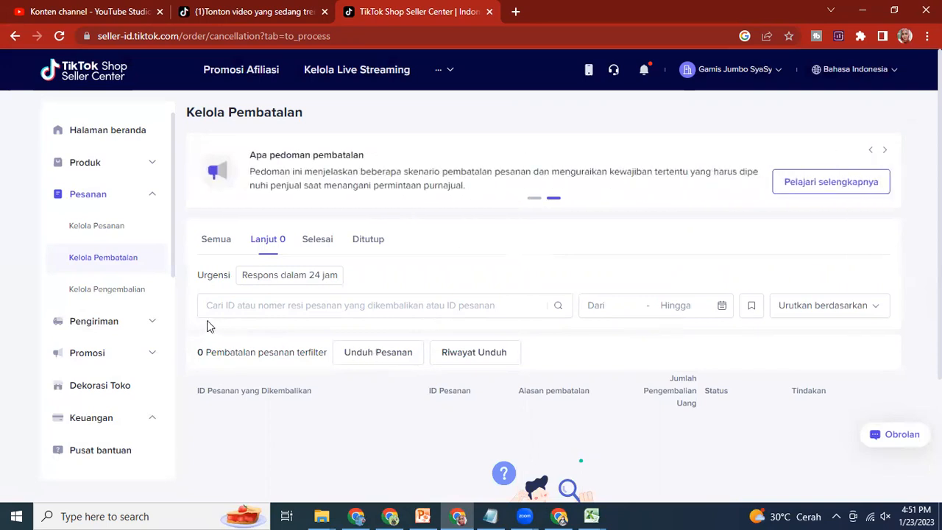
pyautogui.click(152, 200)
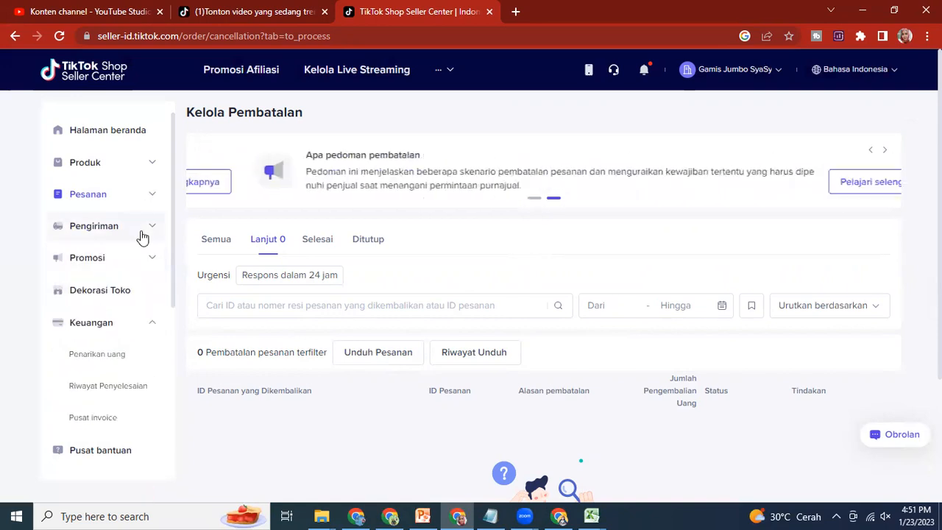
# Step: View the Pengiriman Massal page with its Sicepat Standar courier filter and package search, and collapse the Pengiriman section
pyautogui.click(140, 236)
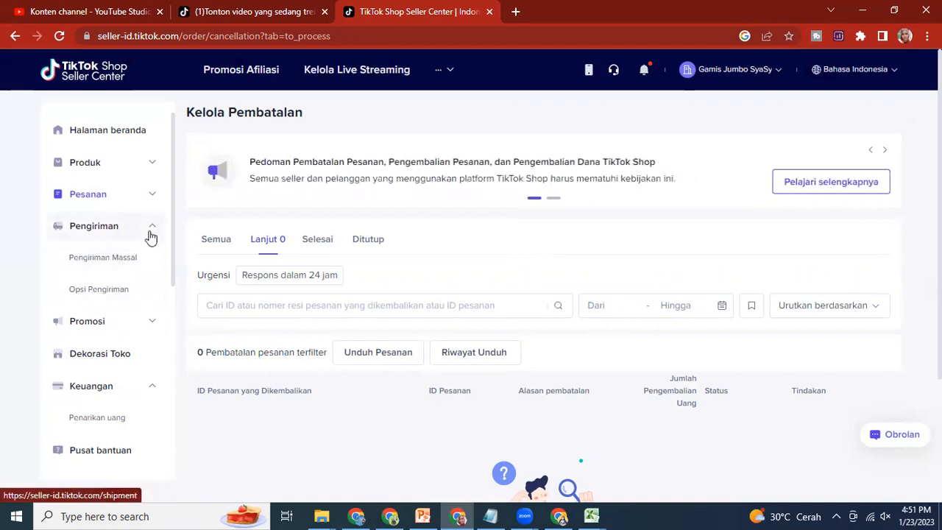
pyautogui.click(130, 262)
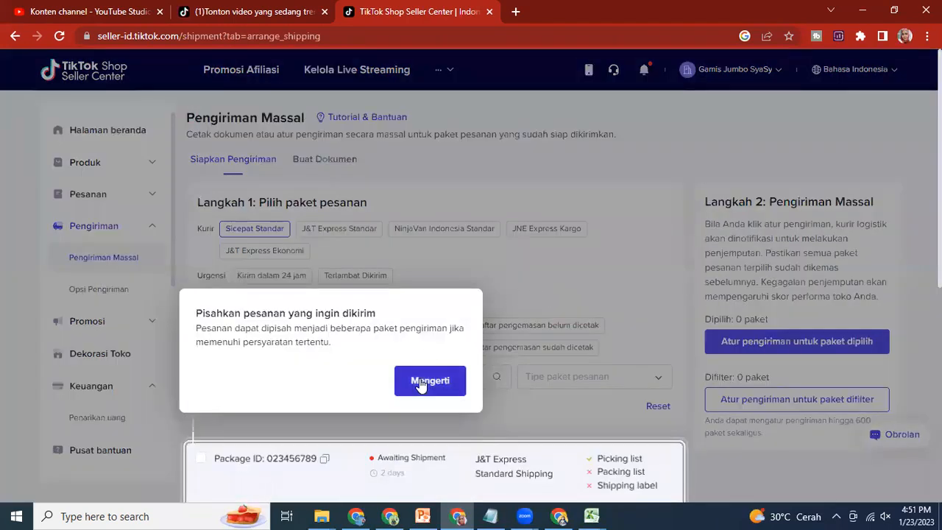
pyautogui.click(421, 383)
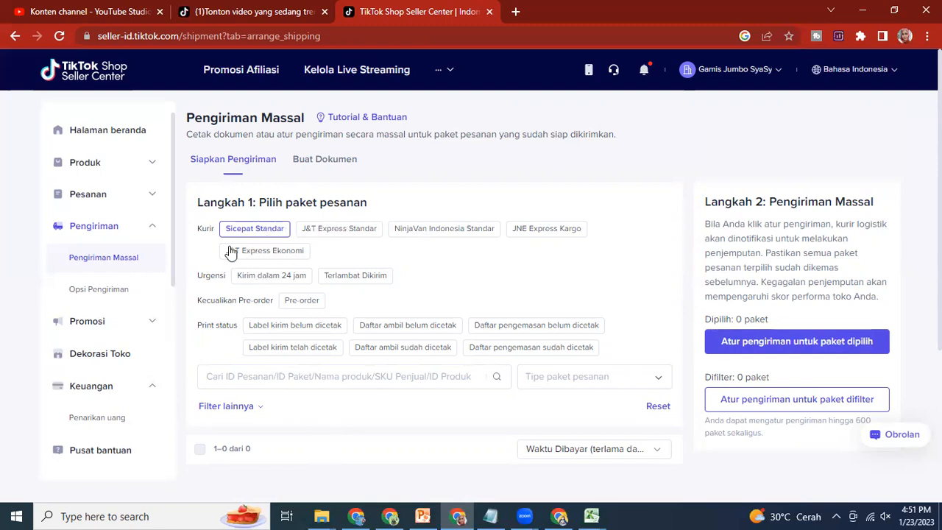
pyautogui.click(287, 229)
pyautogui.click(151, 232)
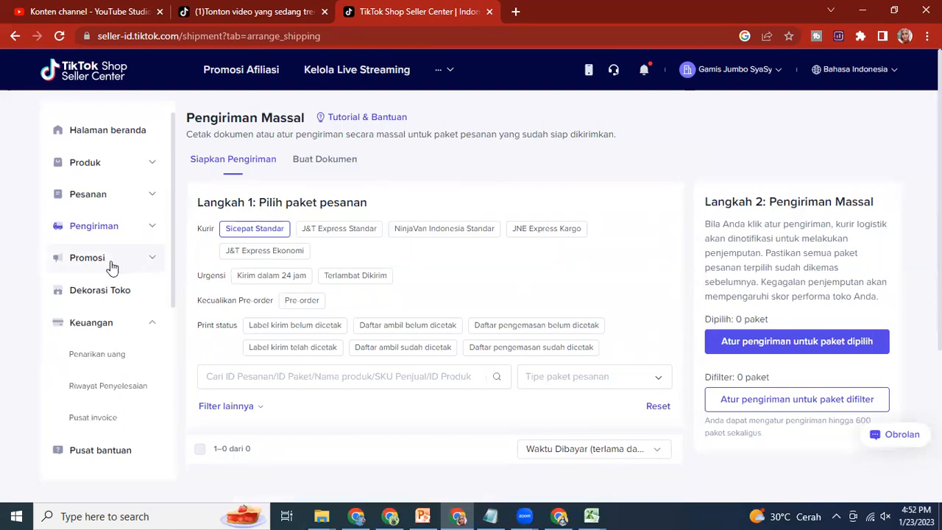
# Step: View the options under Promosi, collapse the Promosi and Keuangan sections, and look through the remaining Seller Center sections
pyautogui.click(151, 261)
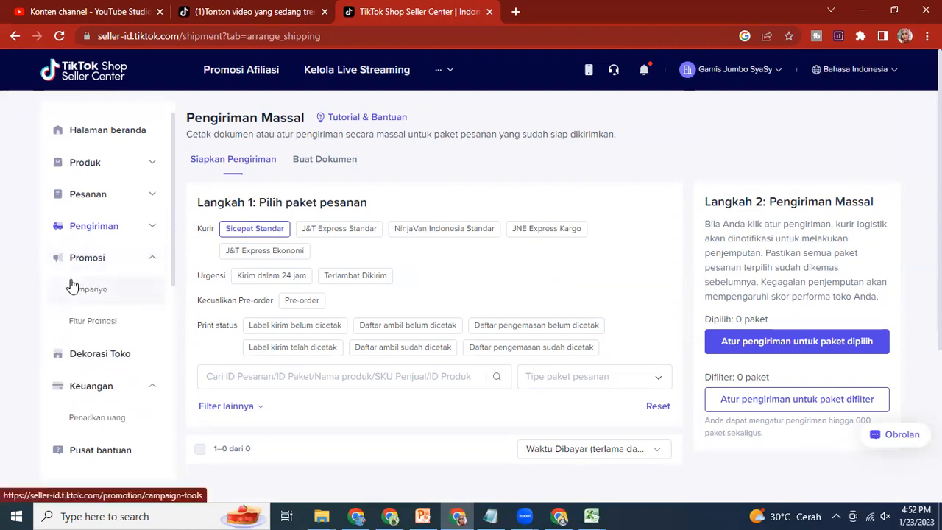
pyautogui.click(150, 264)
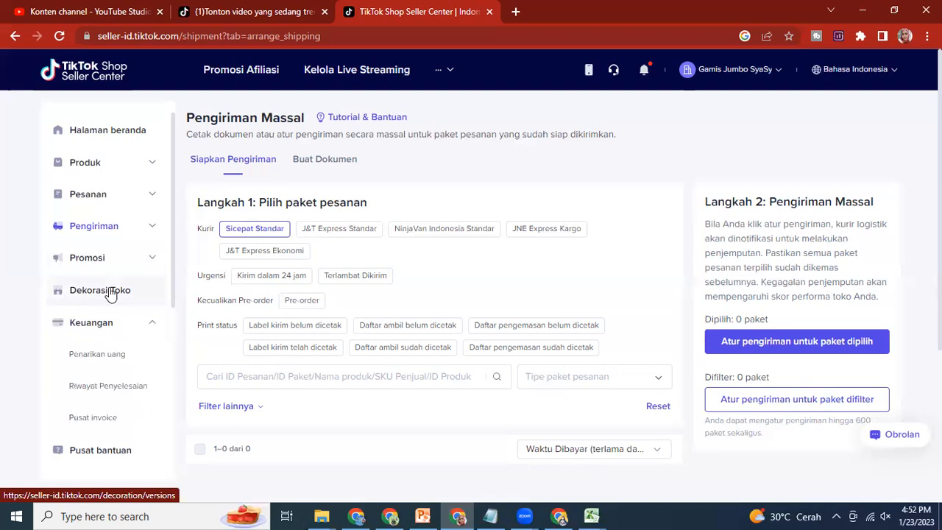
pyautogui.click(153, 328)
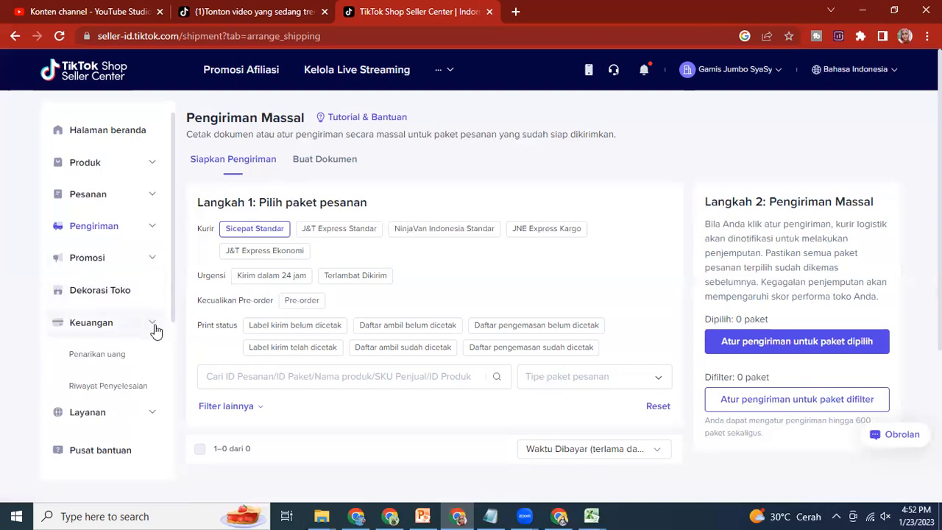
pyautogui.scroll(-2, 132, 323)
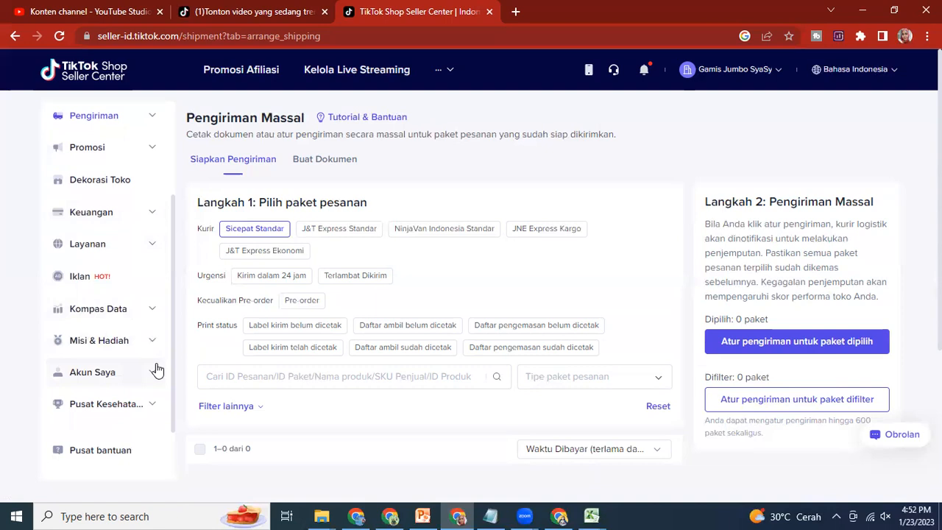
pyautogui.scroll(2, 157, 369)
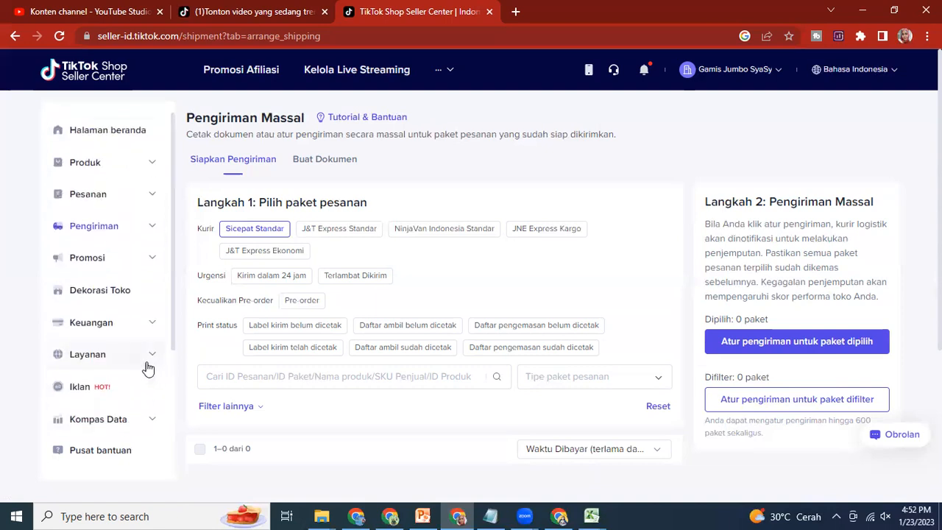